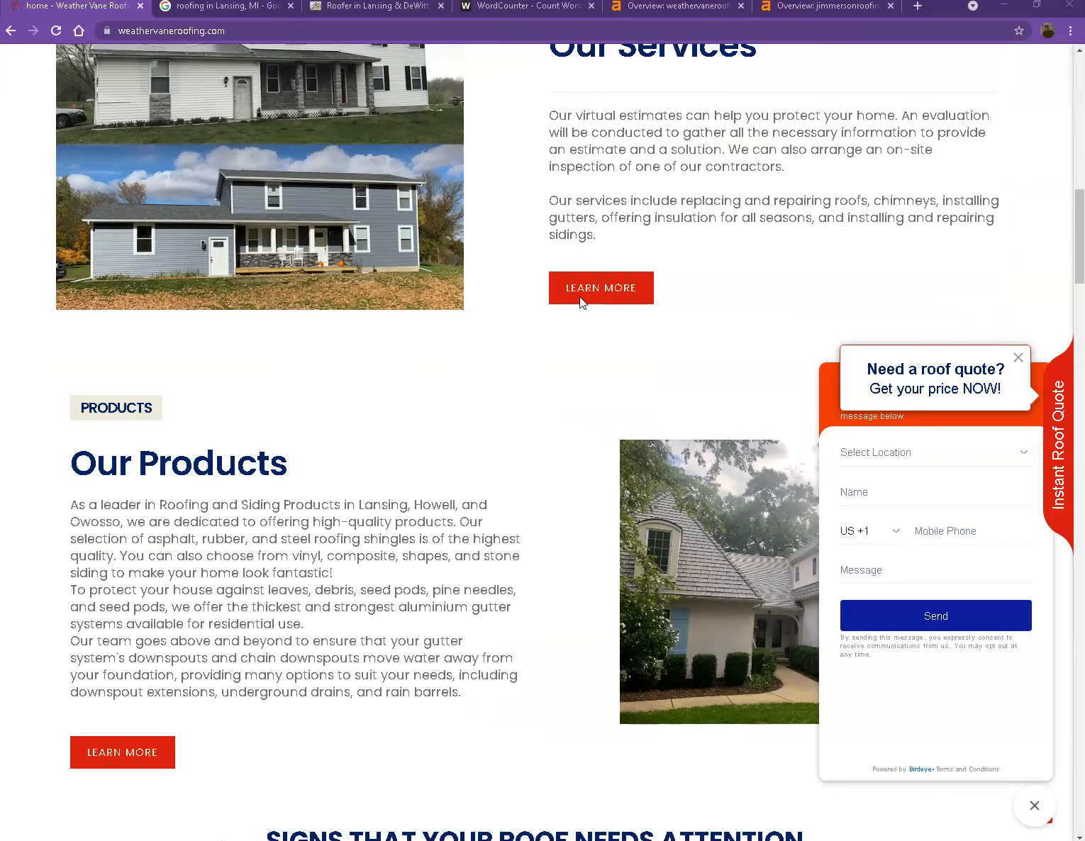
Step: Review the Weather Vane Roofing homepage, from its services, project map and estimate sections back to the opening quote banner
{"action": "scroll", "coordinate": [579, 303], "scroll_direction": "down", "scroll_amount": 18}
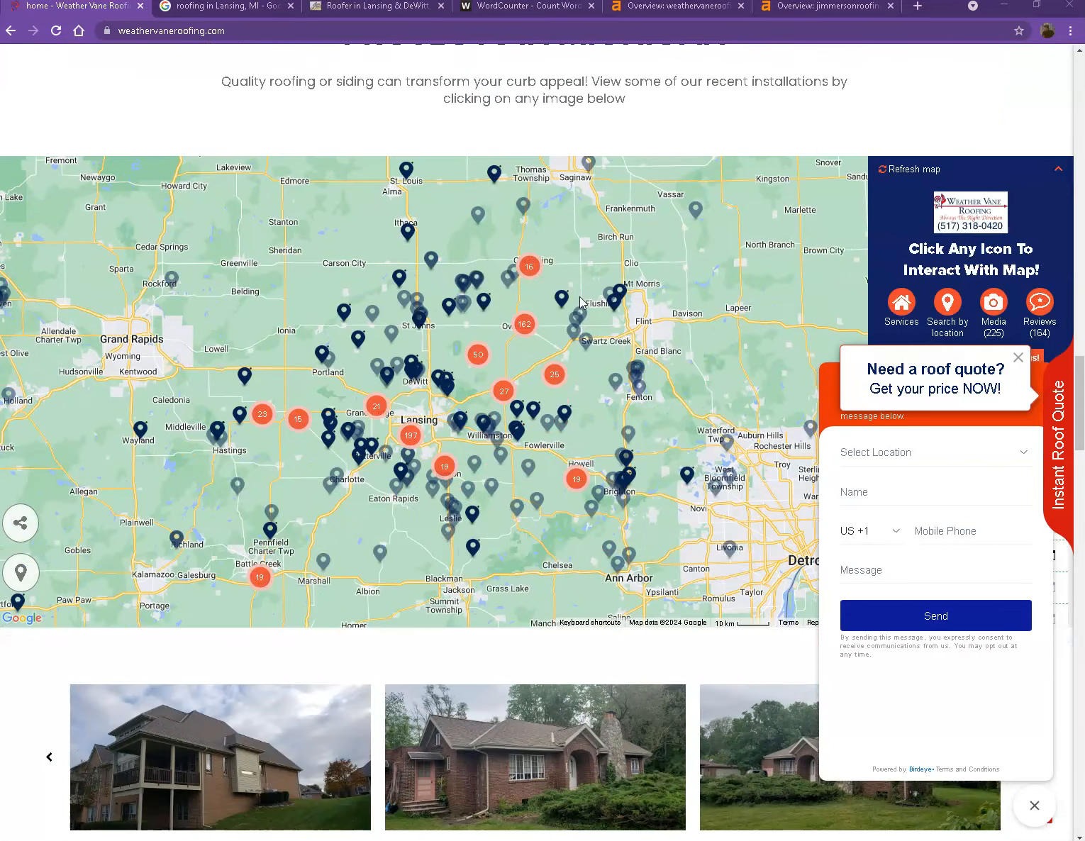
{"action": "scroll", "coordinate": [582, 314], "scroll_direction": "down", "scroll_amount": 5}
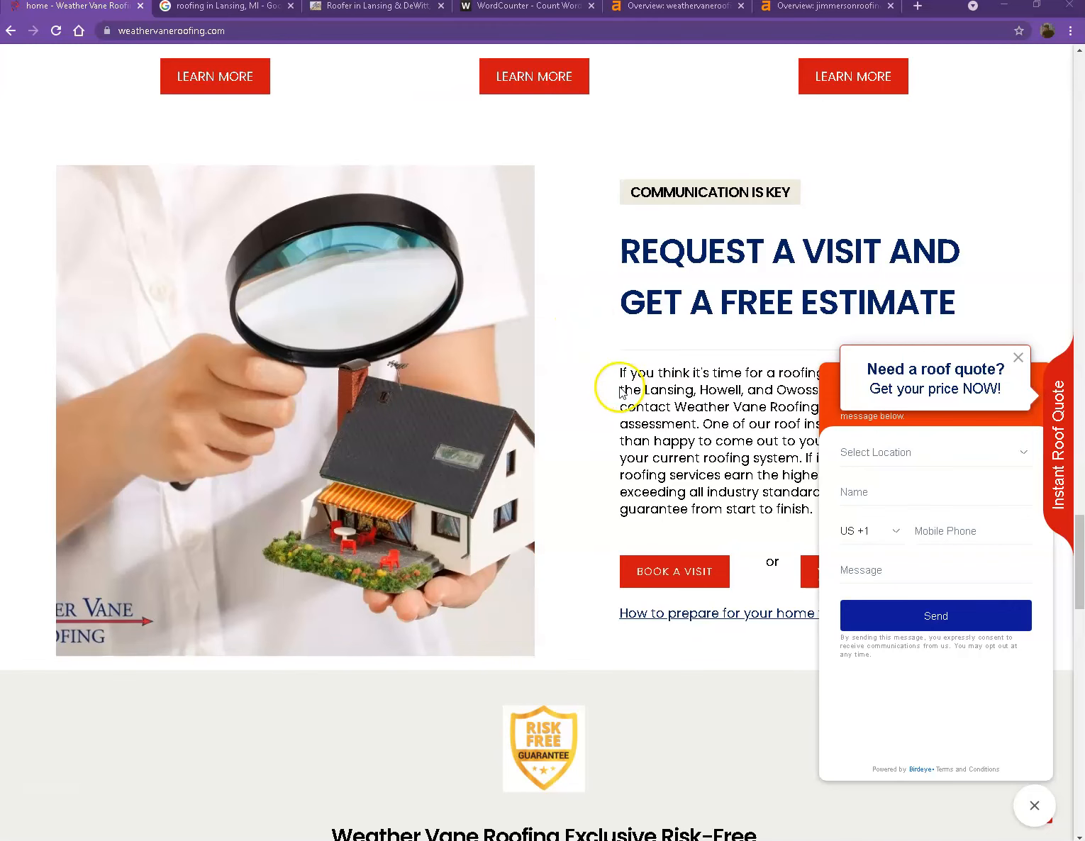
{"action": "scroll", "coordinate": [619, 388], "scroll_direction": "down", "scroll_amount": 4}
{"action": "scroll", "coordinate": [619, 387], "scroll_direction": "up", "scroll_amount": 20}
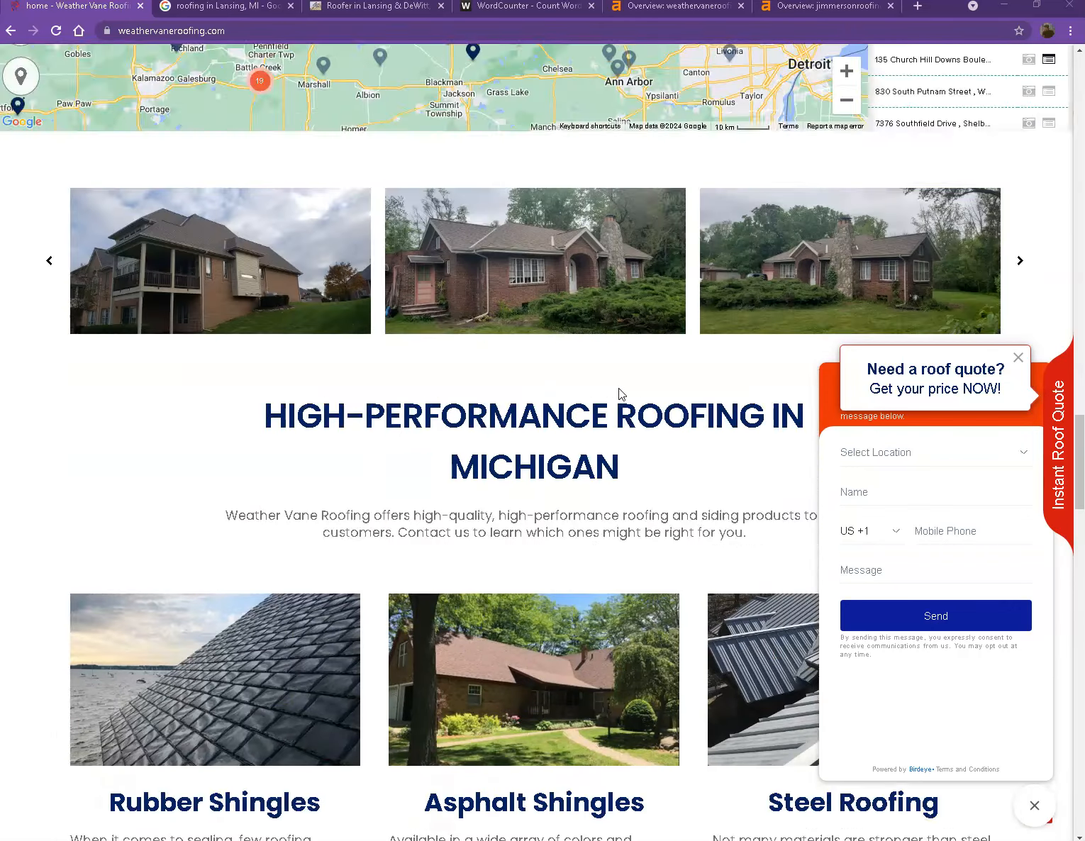
{"action": "scroll", "coordinate": [619, 386], "scroll_direction": "up", "scroll_amount": 16}
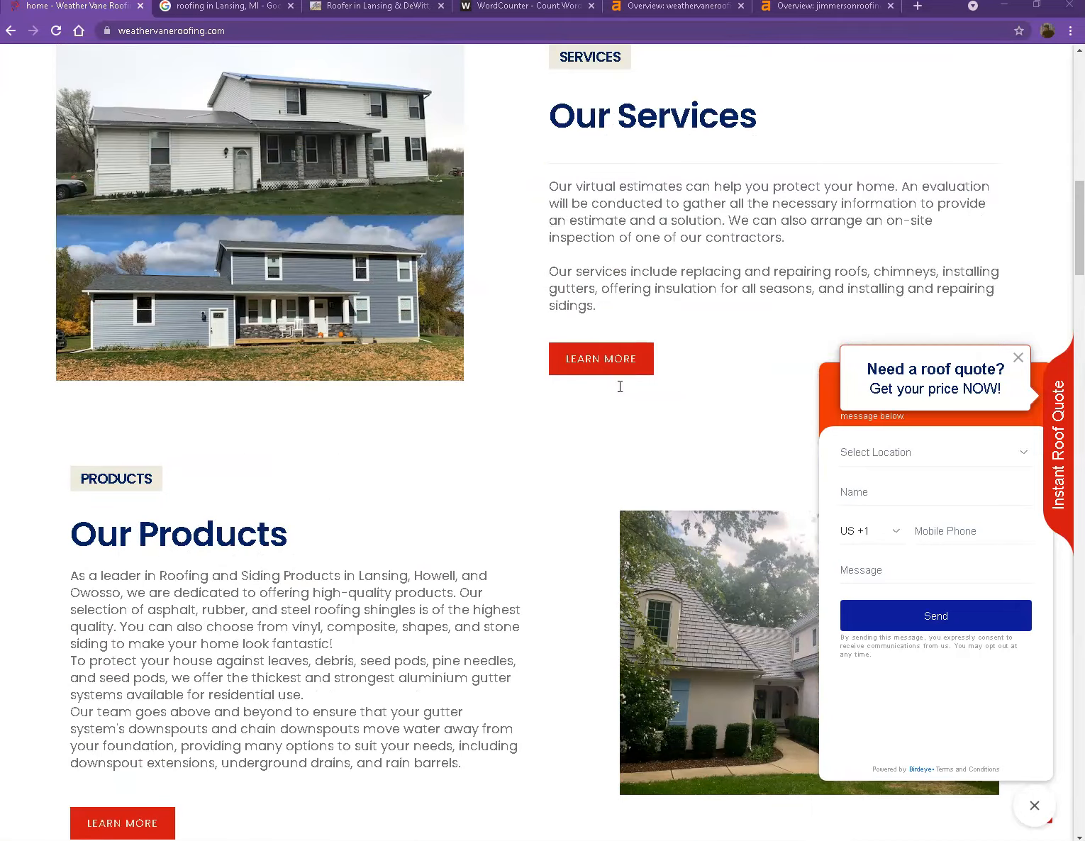
{"action": "scroll", "coordinate": [546, 398], "scroll_direction": "up", "scroll_amount": 5}
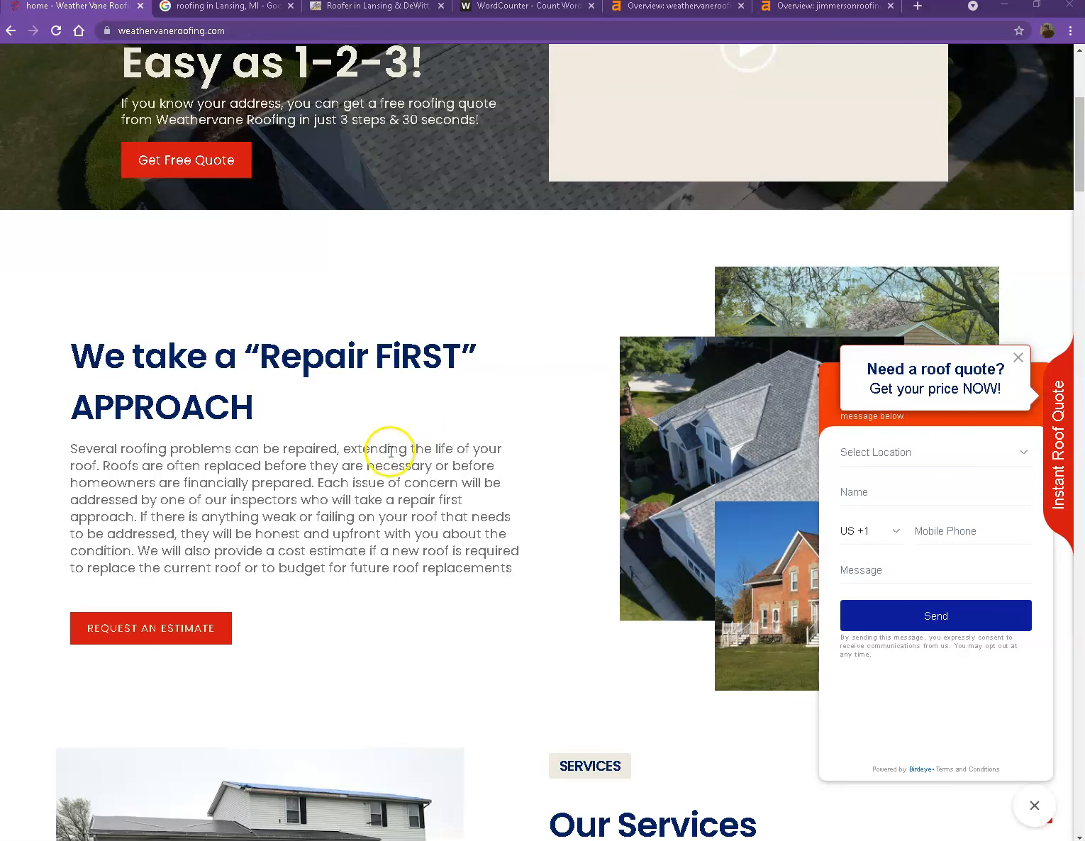
{"action": "scroll", "coordinate": [399, 466], "scroll_direction": "up", "scroll_amount": 4}
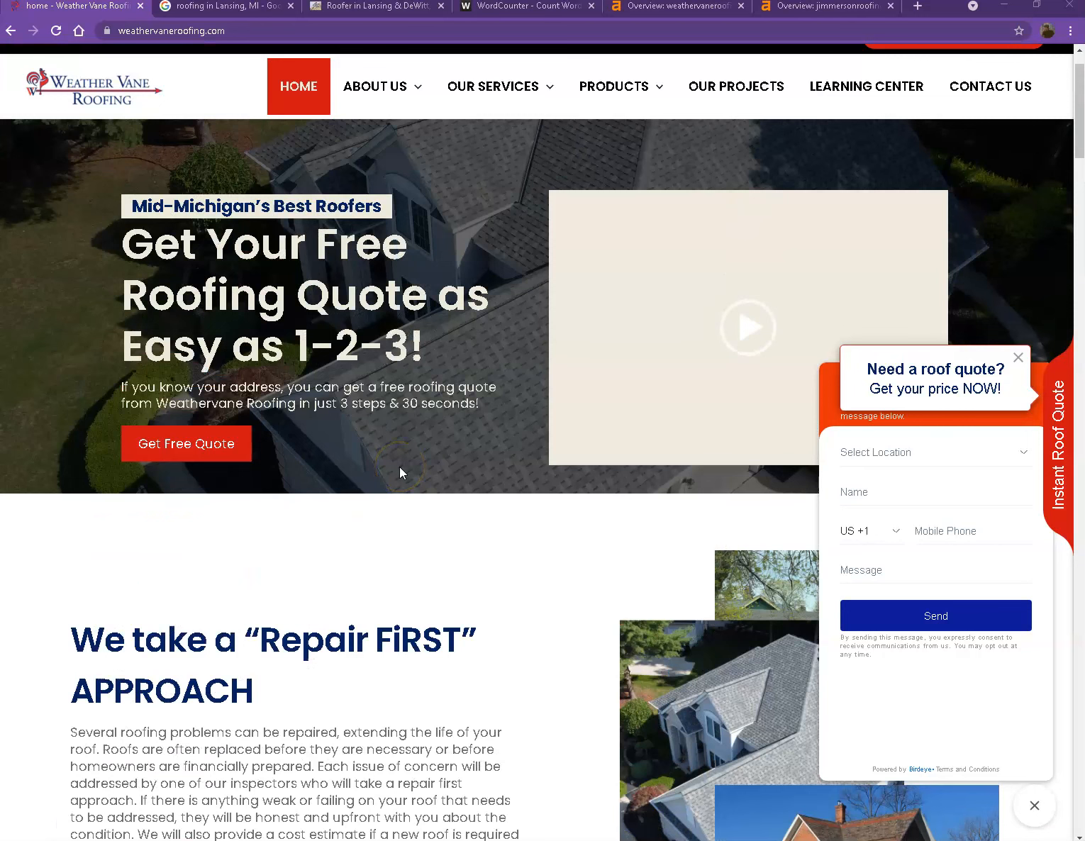
{"action": "scroll", "coordinate": [418, 462], "scroll_direction": "down", "scroll_amount": 2}
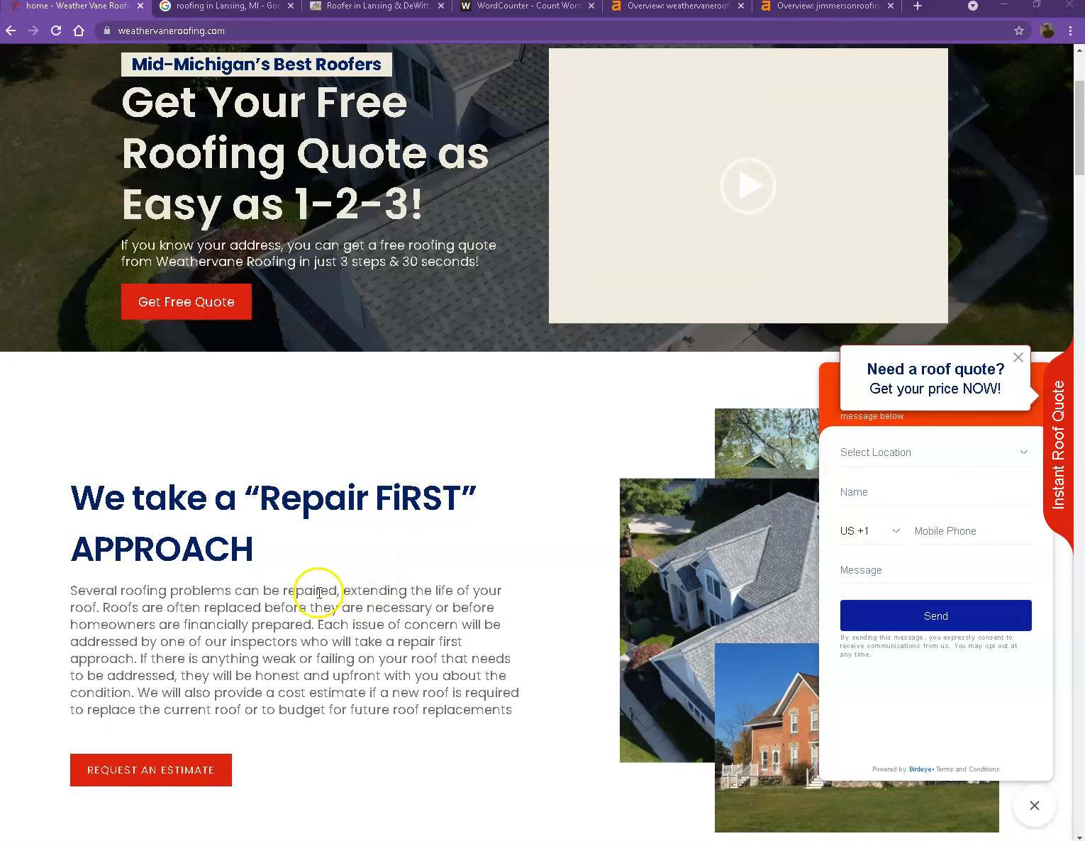
Step: Copy all text of the Weather Vane Roofing homepage into WordCounter, replacing any existing text, and check the word count
{"action": "key", "text": "ctrl+a"}
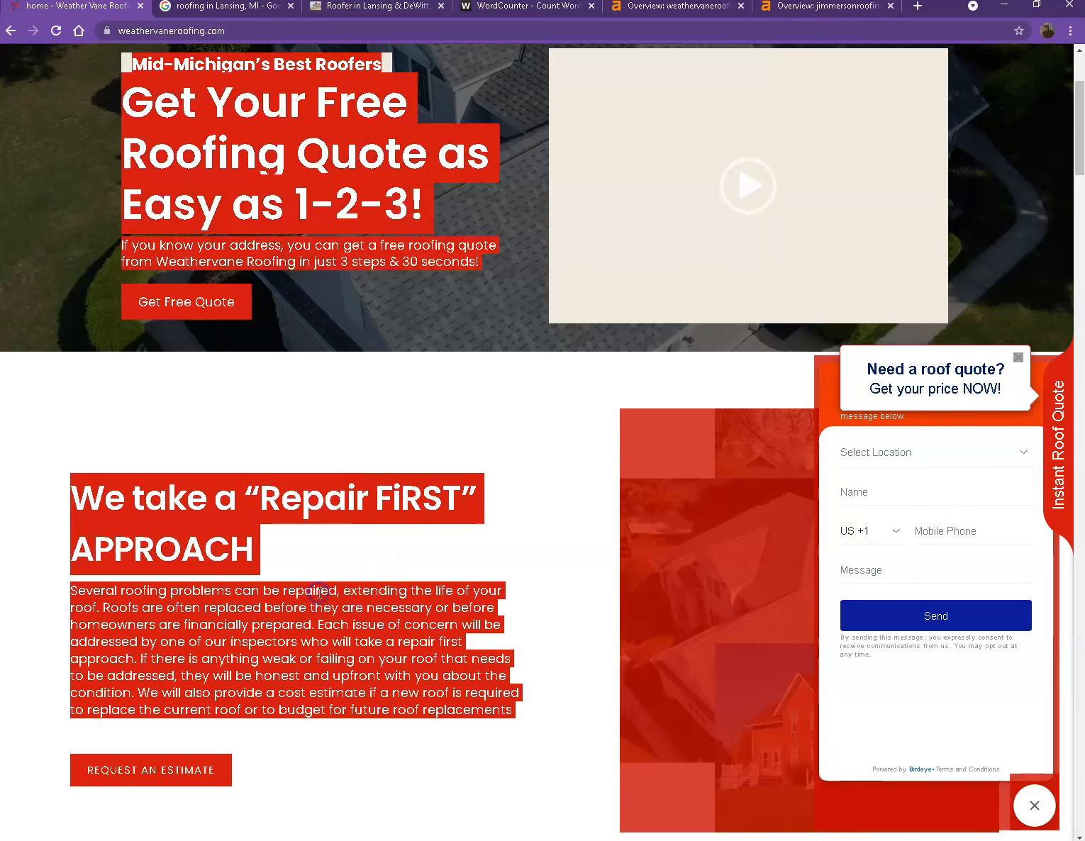
{"action": "left_click", "coordinate": [539, 14]}
{"action": "left_click", "coordinate": [358, 359]}
{"action": "key", "text": "ctrl+a"}
{"action": "key", "text": "ctrl+v"}
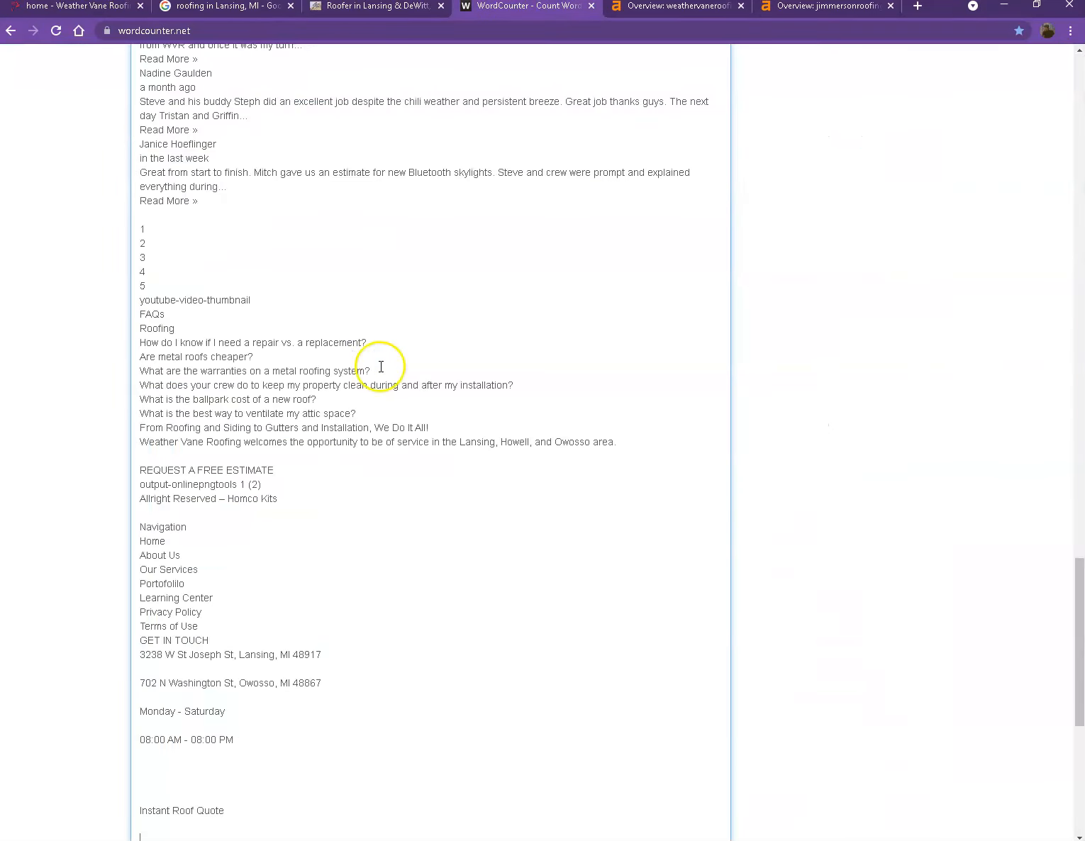
{"action": "scroll", "coordinate": [381, 366], "scroll_direction": "up", "scroll_amount": 20}
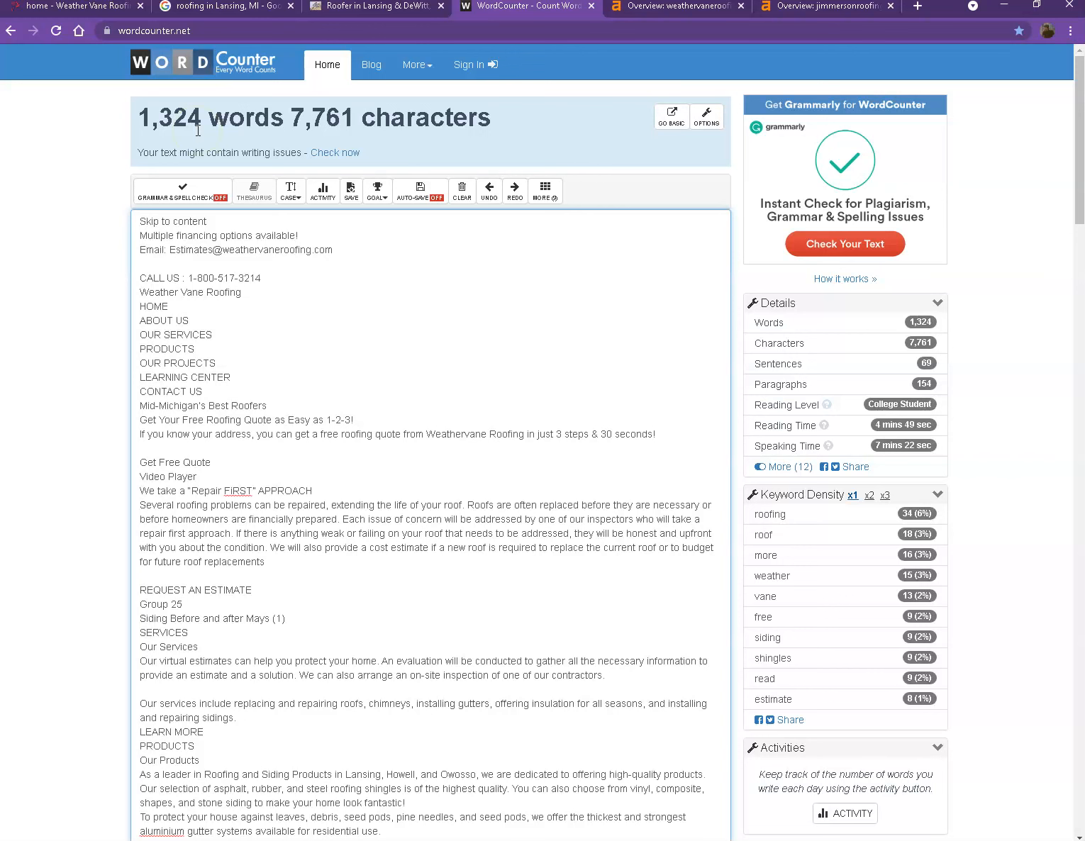
Step: Return to the Weather Vane Roofing homepage and review its opening banner and "Repair FiRST" approach section
{"action": "left_click", "coordinate": [65, 14]}
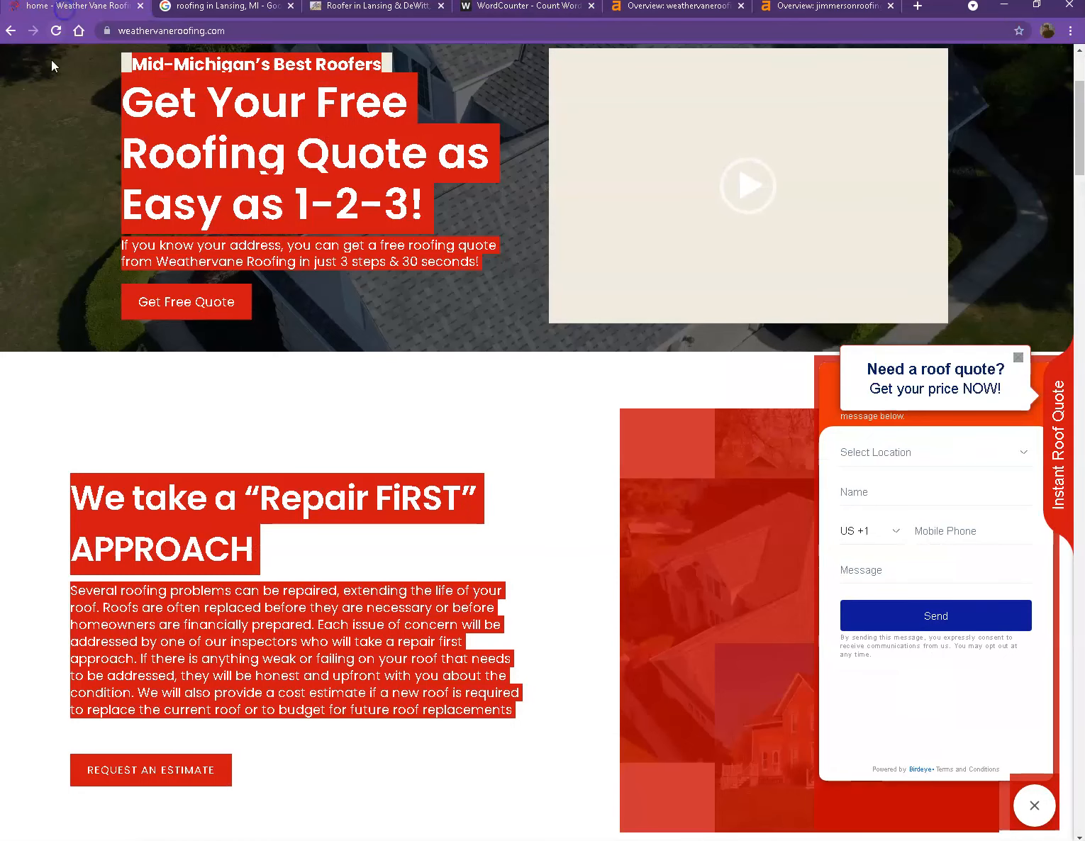
{"action": "scroll", "coordinate": [54, 301], "scroll_direction": "up", "scroll_amount": 2}
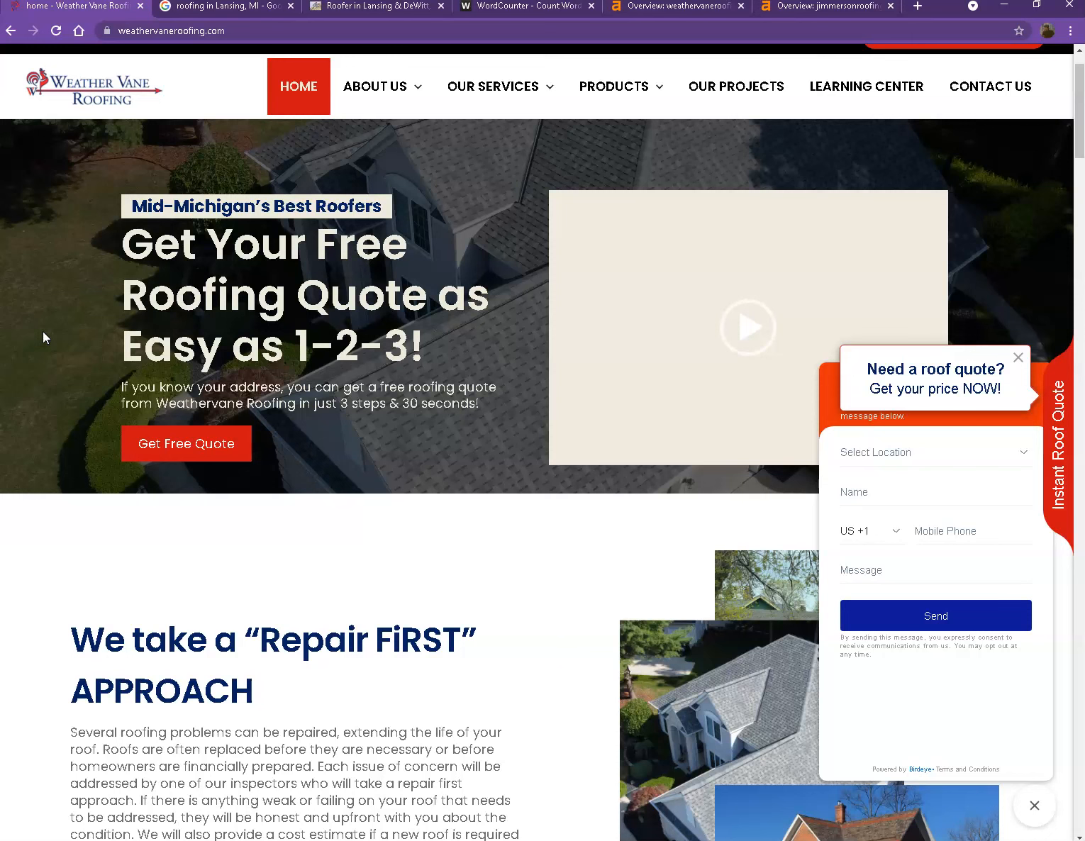
{"action": "scroll", "coordinate": [52, 323], "scroll_direction": "down", "scroll_amount": 3}
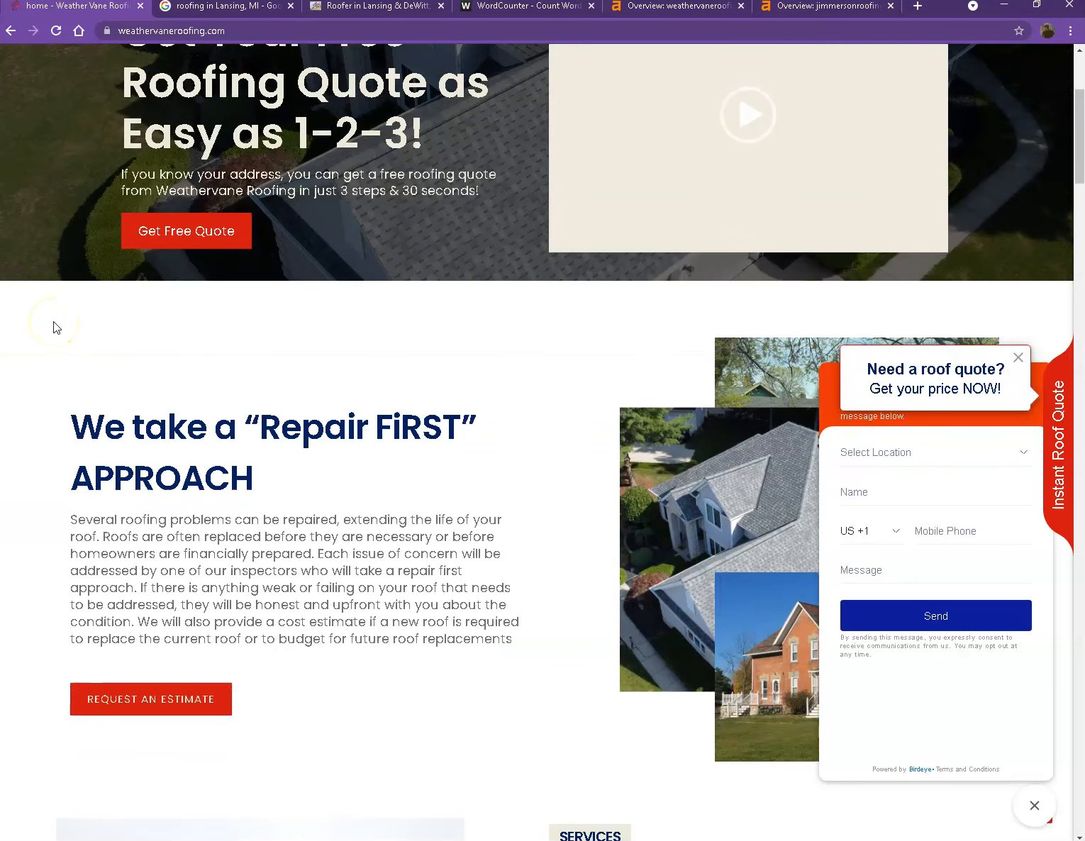
{"action": "scroll", "coordinate": [53, 324], "scroll_direction": "down", "scroll_amount": 3}
Step: Examine the Google results for "roofing in Lansing, MI", covering the business listings and the organic competitors
{"action": "left_click", "coordinate": [205, 9]}
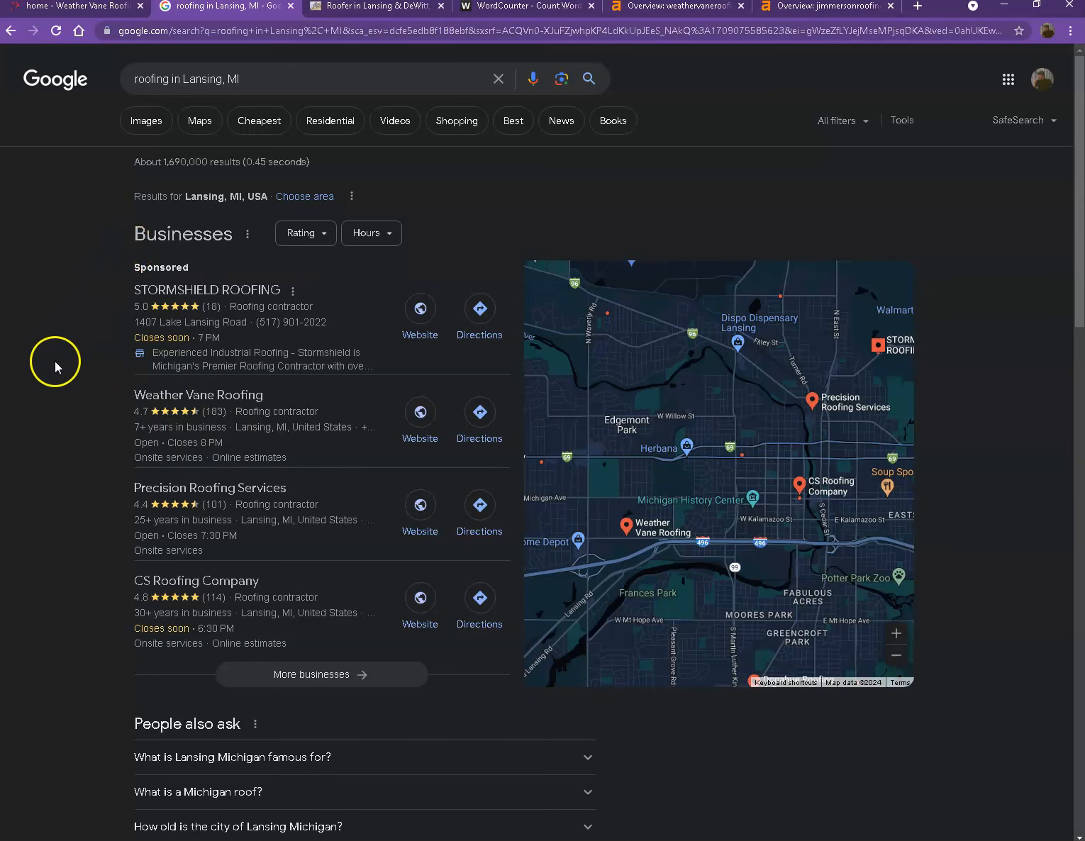
{"action": "scroll", "coordinate": [132, 530], "scroll_direction": "down", "scroll_amount": 8}
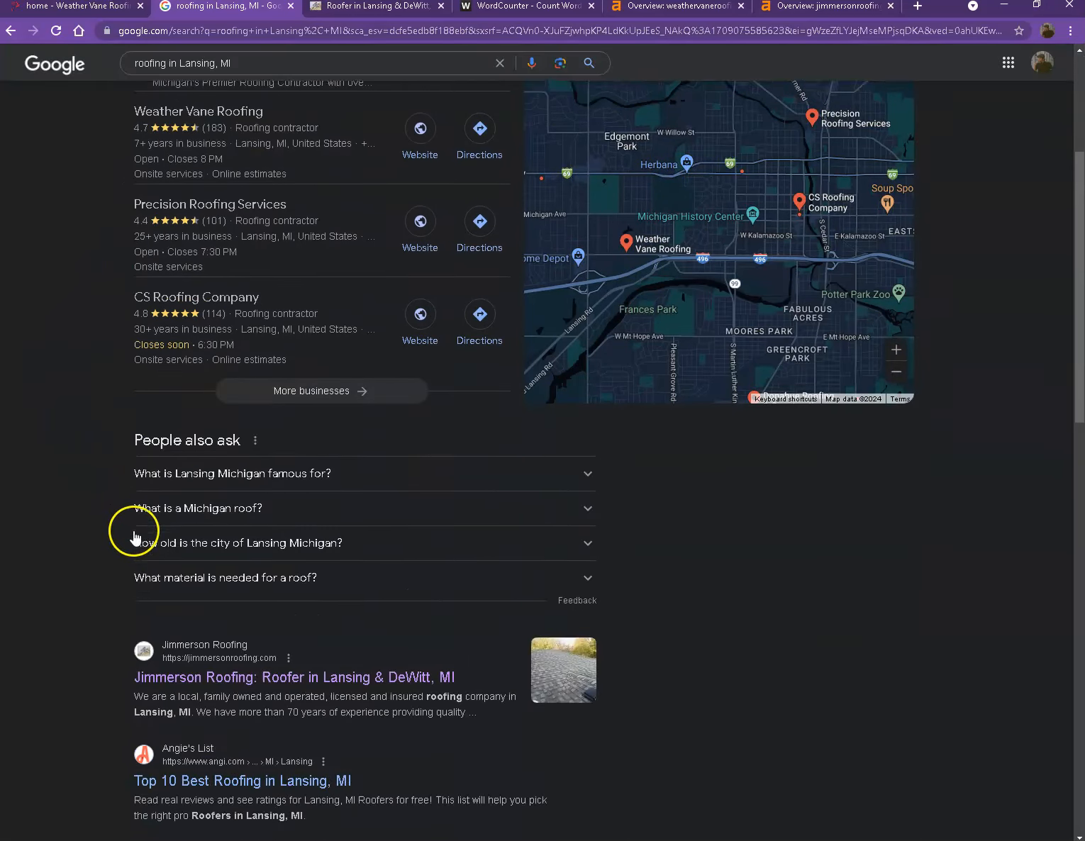
{"action": "scroll", "coordinate": [169, 492], "scroll_direction": "down", "scroll_amount": 2}
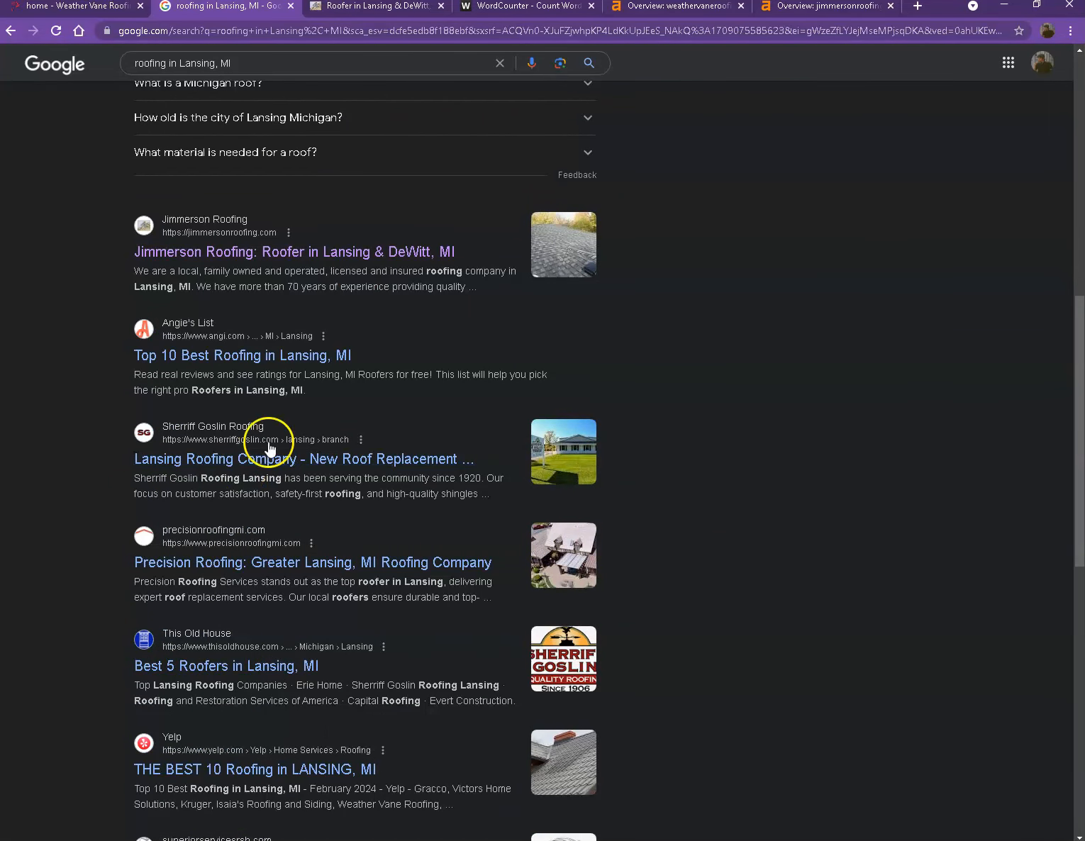
{"action": "scroll", "coordinate": [77, 297], "scroll_direction": "down", "scroll_amount": 3}
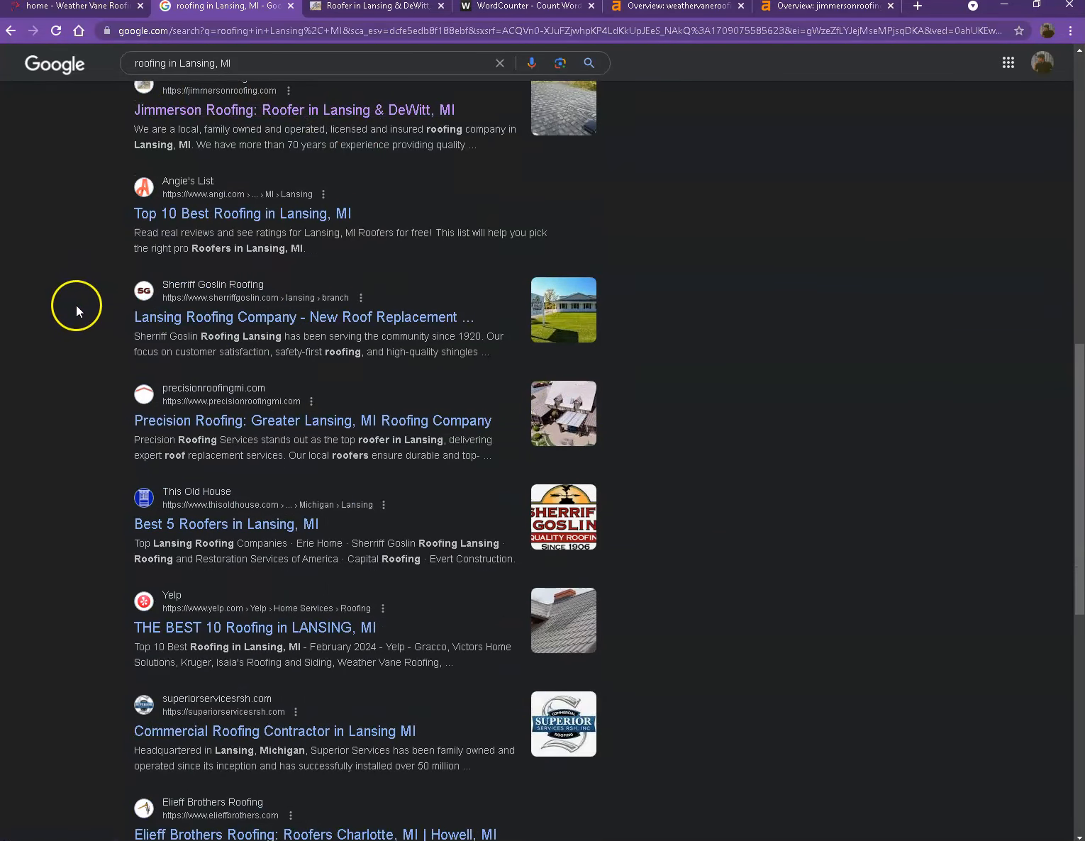
{"action": "scroll", "coordinate": [73, 315], "scroll_direction": "down", "scroll_amount": 2}
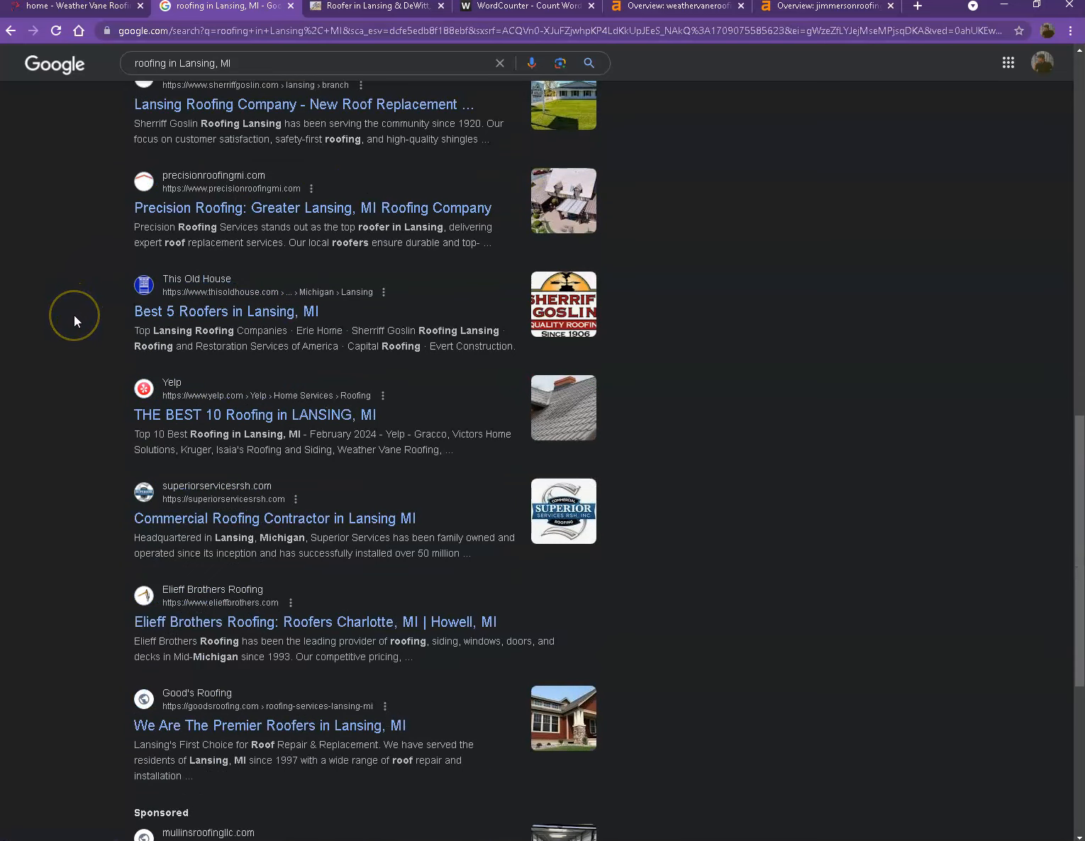
{"action": "scroll", "coordinate": [74, 321], "scroll_direction": "down", "scroll_amount": 3}
{"action": "scroll", "coordinate": [75, 323], "scroll_direction": "up", "scroll_amount": 6}
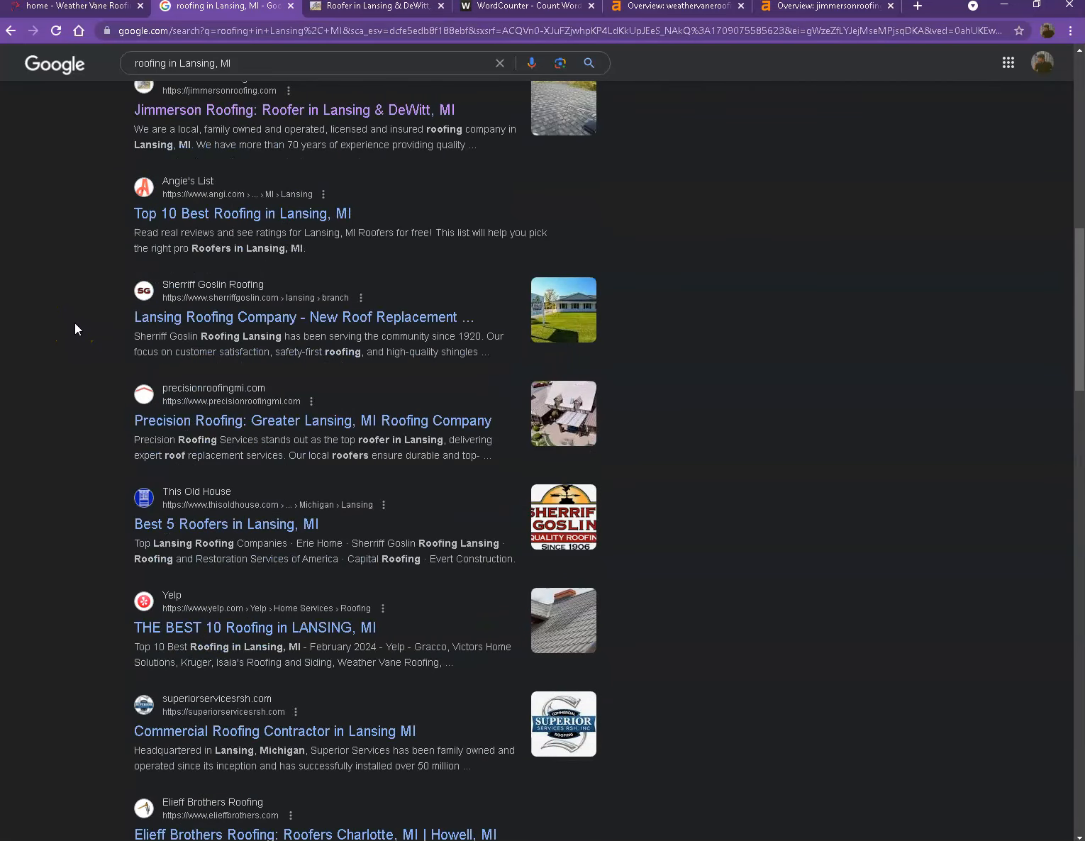
{"action": "scroll", "coordinate": [81, 322], "scroll_direction": "up", "scroll_amount": 2}
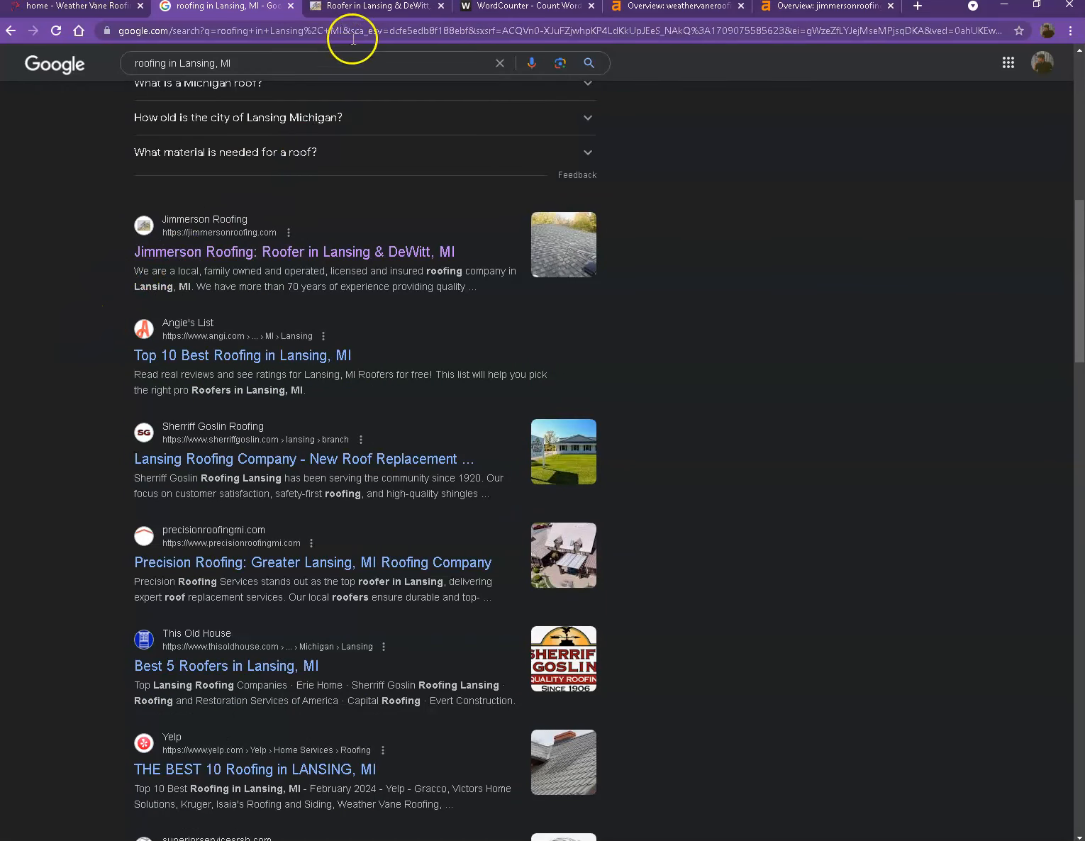
Step: Switch to the Jimmerson Roofing website and review the service links and written content on its homepage
{"action": "left_click", "coordinate": [357, 10]}
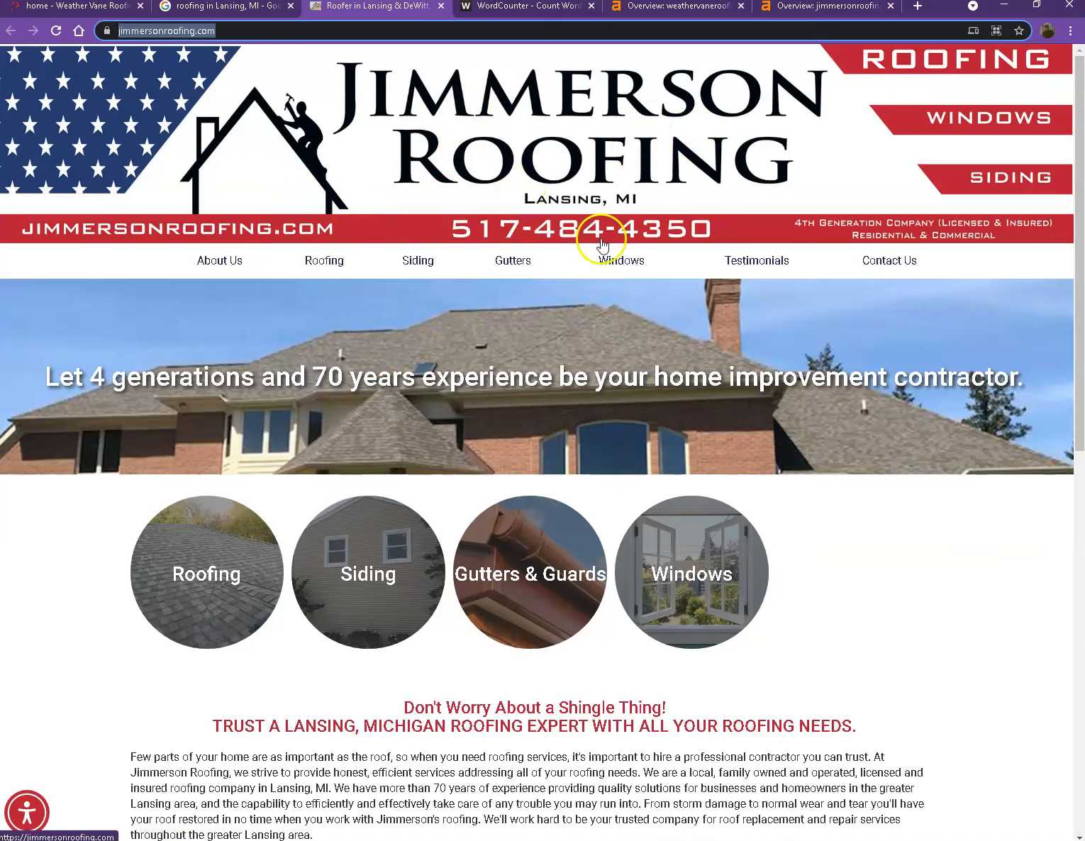
{"action": "scroll", "coordinate": [461, 304], "scroll_direction": "down", "scroll_amount": 1}
{"action": "scroll", "coordinate": [462, 305], "scroll_direction": "down", "scroll_amount": 10}
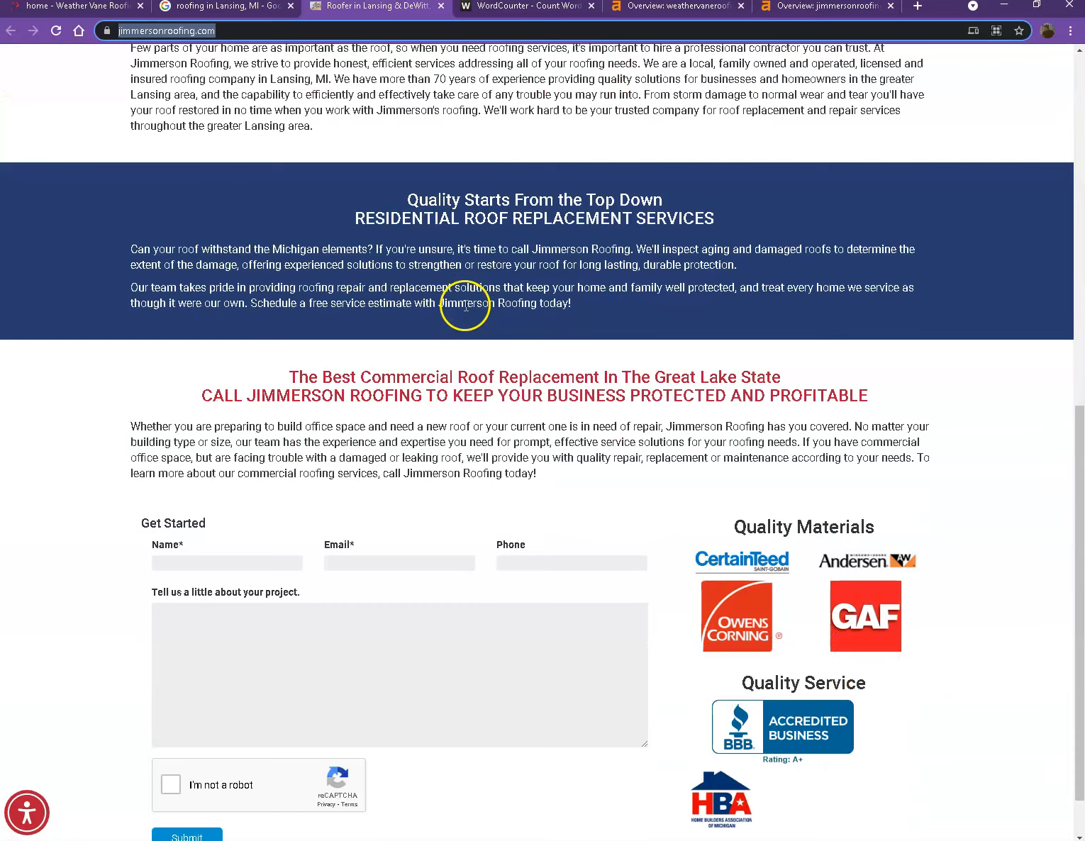
{"action": "scroll", "coordinate": [464, 306], "scroll_direction": "up", "scroll_amount": 9}
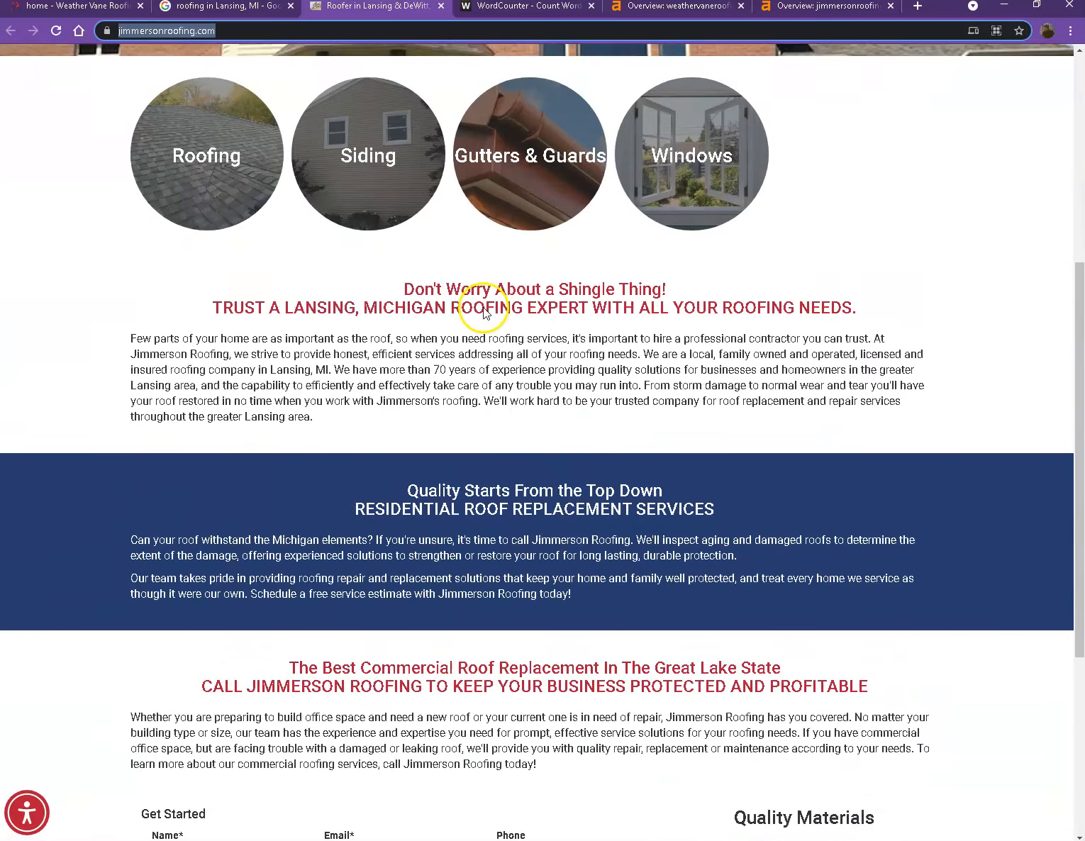
Step: Compare the Ahrefs overviews of weathervaneroofing.com and jimmersonroofing.com for backlink profile, organic keywords and traffic
{"action": "left_click", "coordinate": [644, 7]}
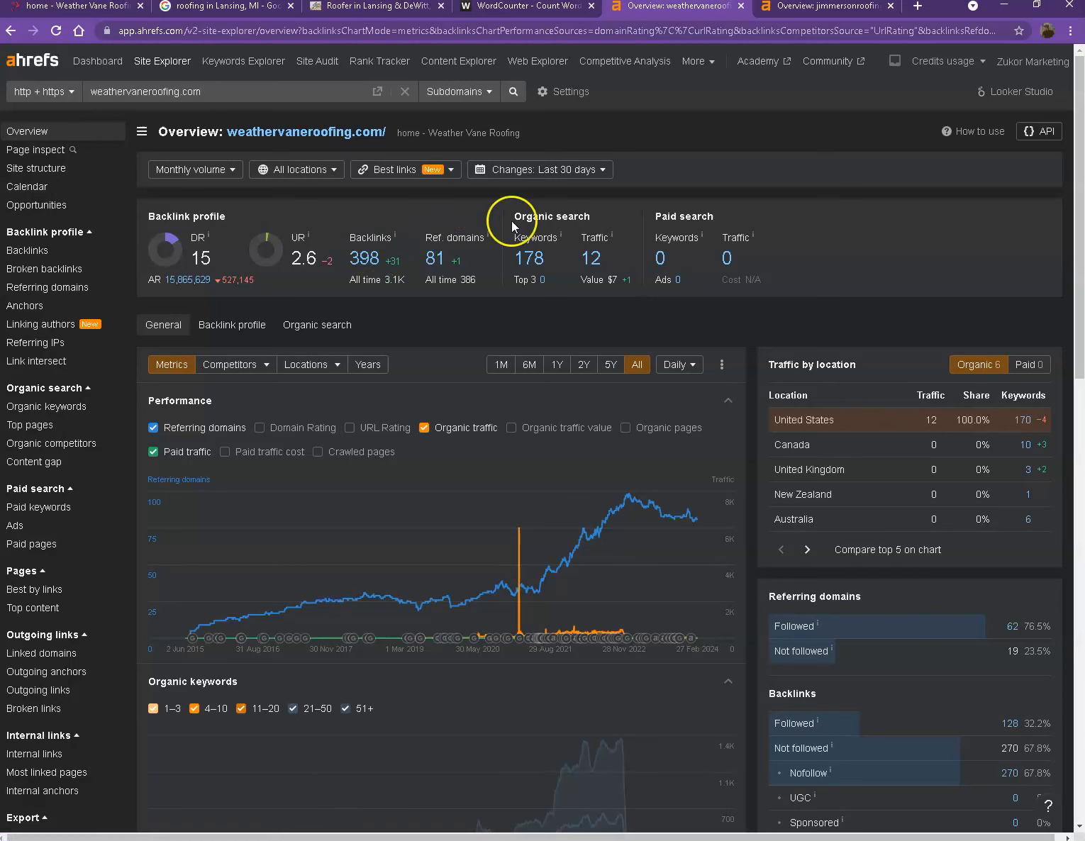
{"action": "left_click", "coordinate": [806, 18]}
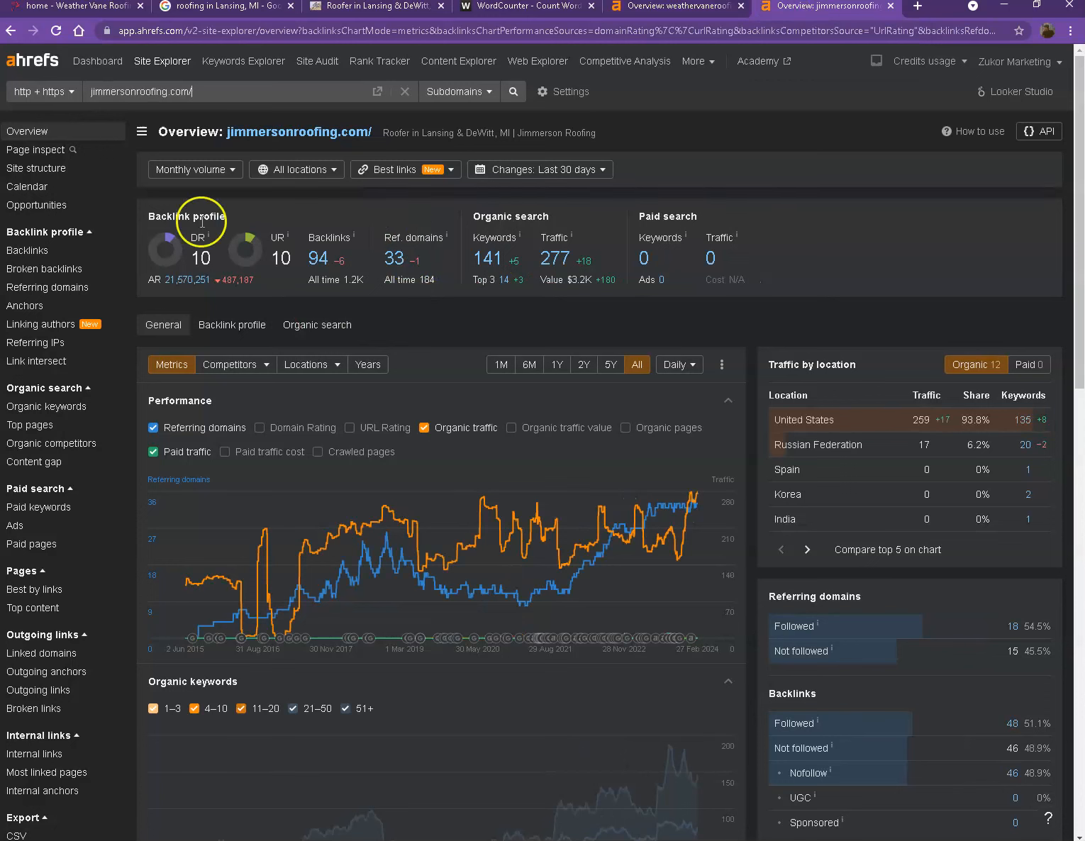
{"action": "left_click", "coordinate": [682, 11]}
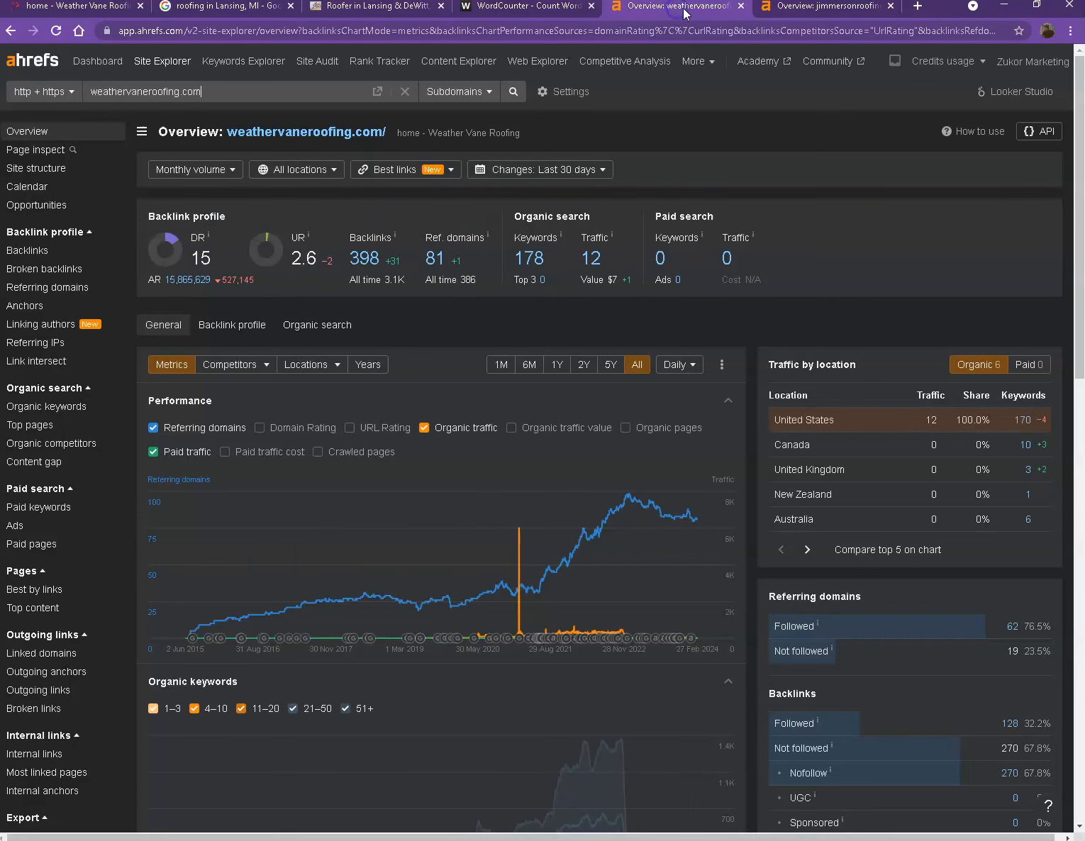
{"action": "left_click", "coordinate": [812, 10]}
{"action": "left_click", "coordinate": [701, 12]}
{"action": "left_click", "coordinate": [808, 11]}
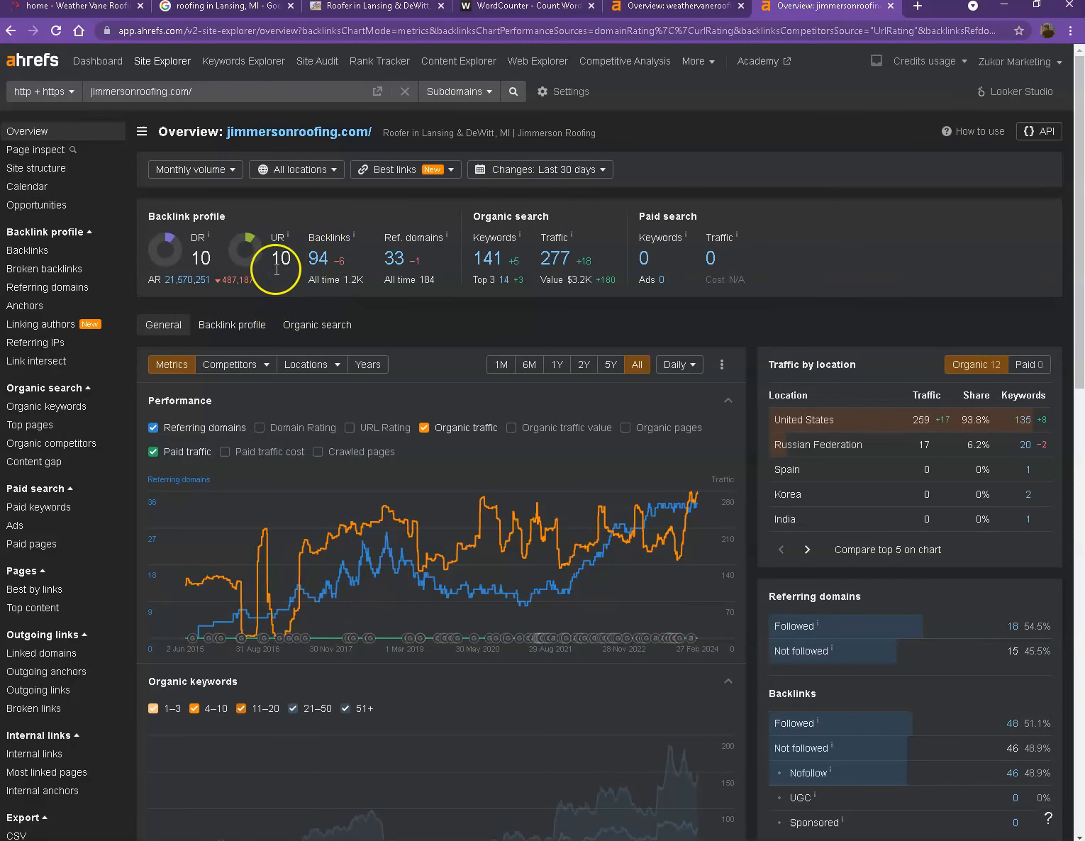
{"action": "left_click", "coordinate": [681, 6]}
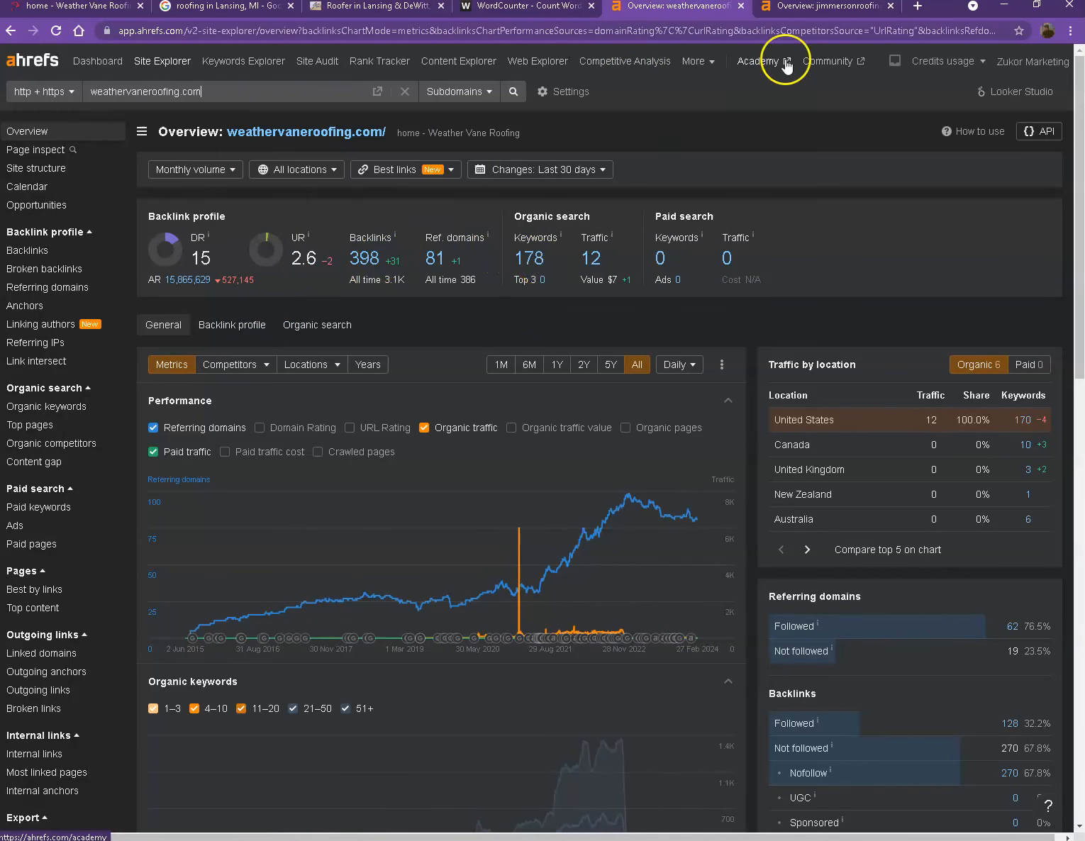
{"action": "left_click", "coordinate": [809, 7]}
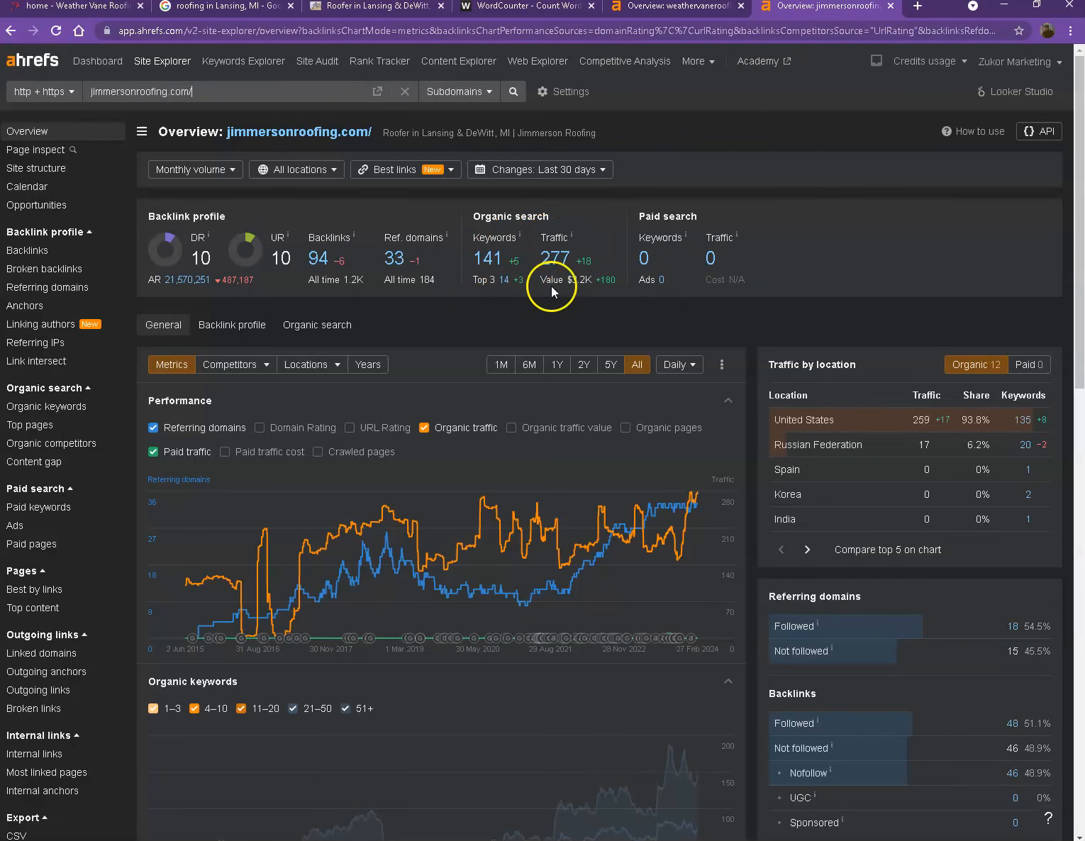
Step: Open the organic keywords report for jimmersonroofing.com in a new tab and switch to it
{"action": "right_click", "coordinate": [493, 267]}
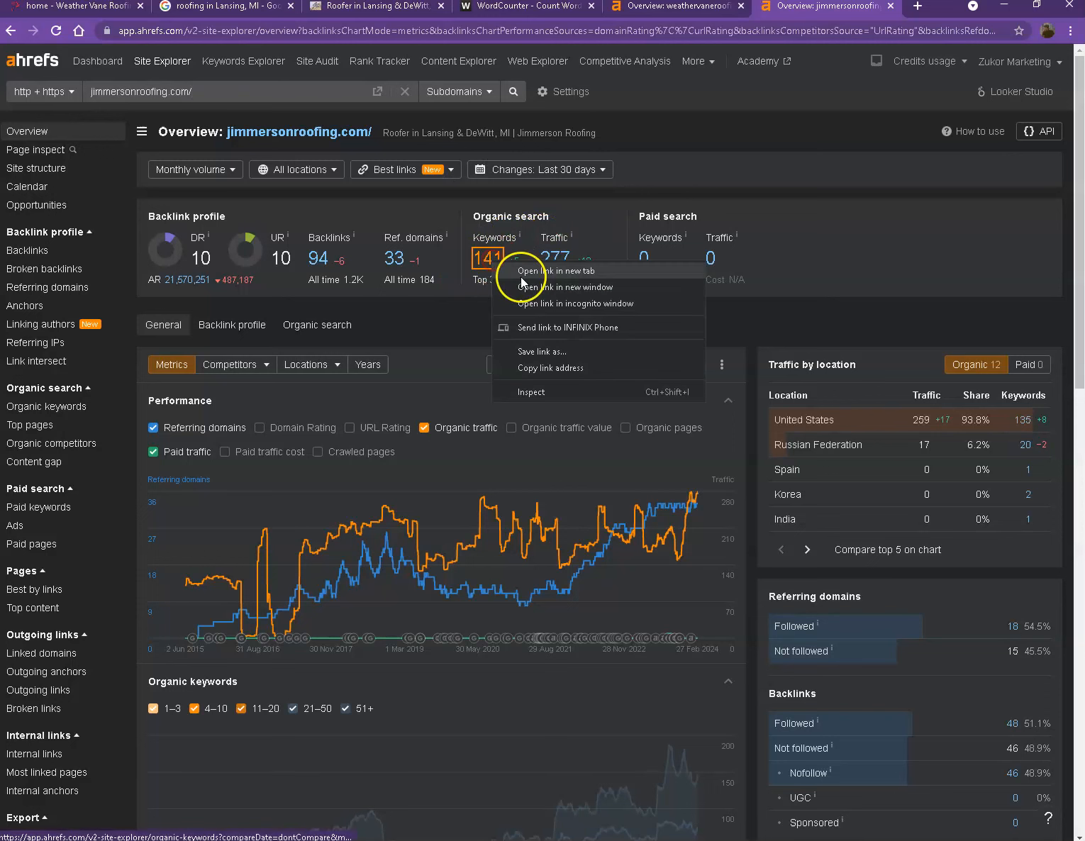
{"action": "left_click", "coordinate": [529, 269]}
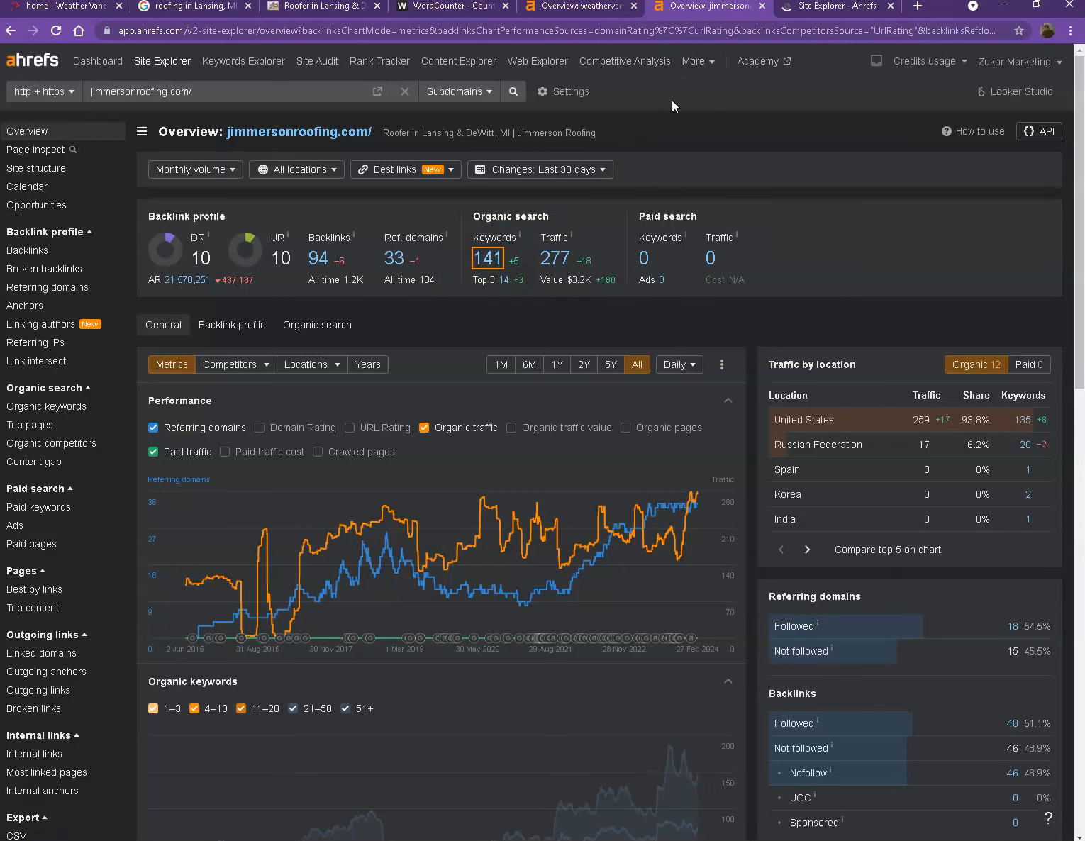
{"action": "left_click", "coordinate": [807, 8]}
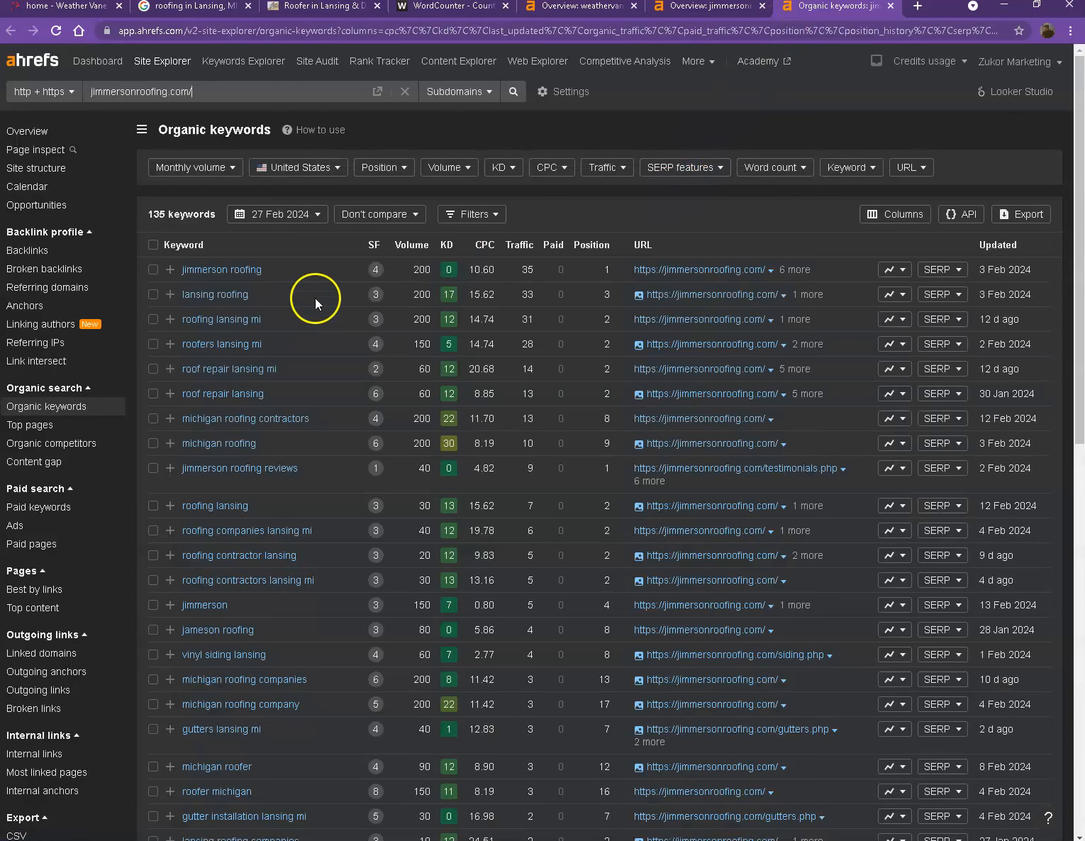
Step: Examine the organic keywords of jimmersonroofing.com with their volume, difficulty, traffic and ranking position
{"action": "scroll", "coordinate": [317, 309], "scroll_direction": "down", "scroll_amount": 7}
{"action": "scroll", "coordinate": [318, 311], "scroll_direction": "down", "scroll_amount": 5}
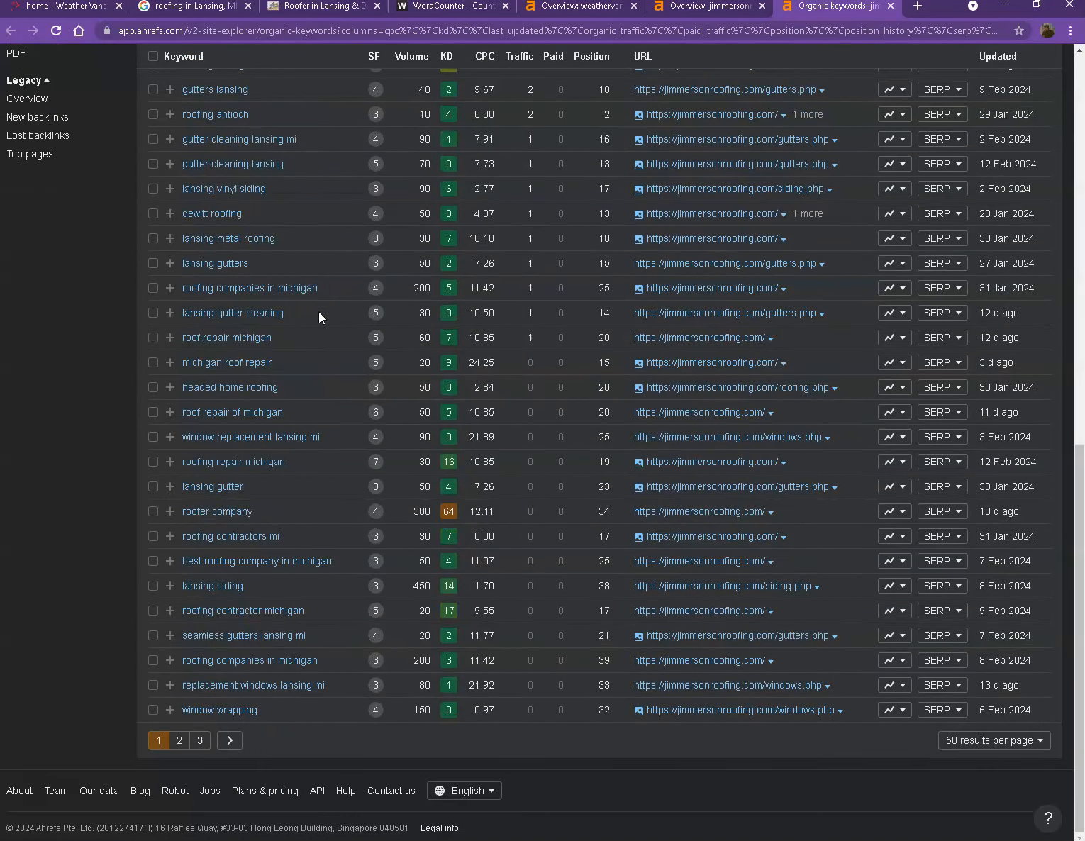
{"action": "scroll", "coordinate": [322, 363], "scroll_direction": "up", "scroll_amount": 9}
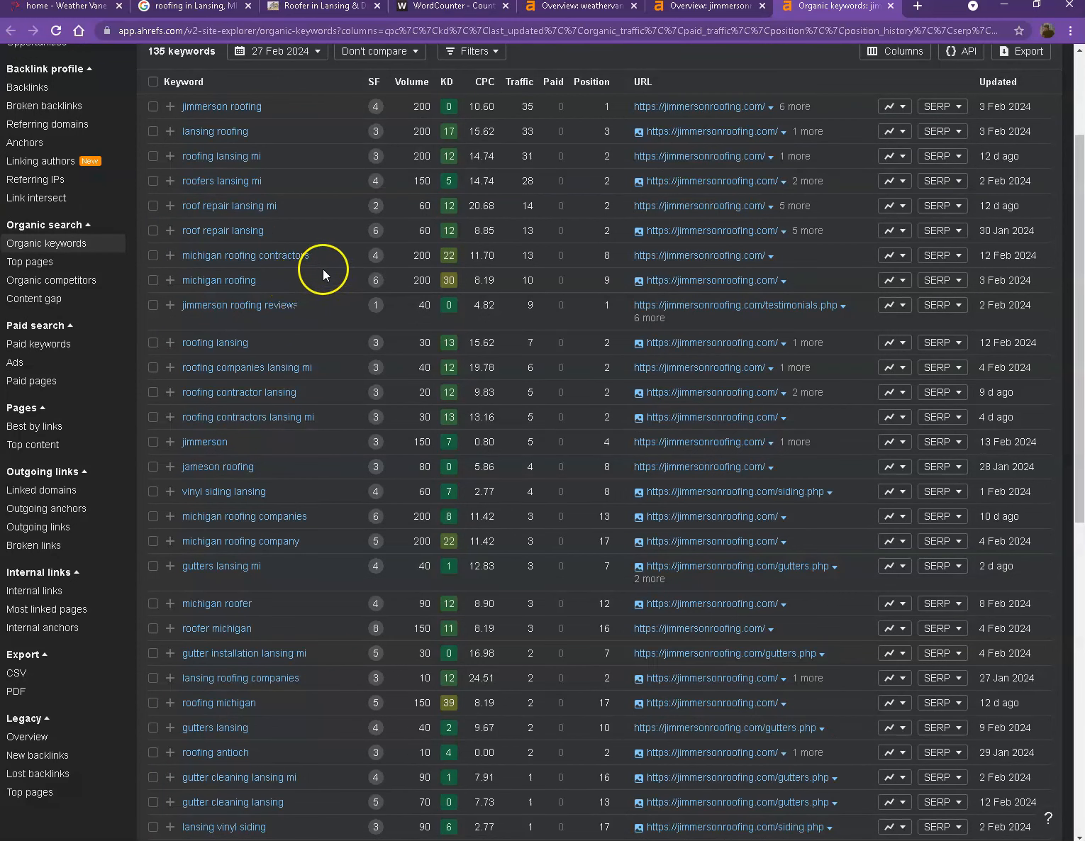
{"action": "scroll", "coordinate": [432, 239], "scroll_direction": "up", "scroll_amount": 2}
{"action": "scroll", "coordinate": [425, 355], "scroll_direction": "down", "scroll_amount": 2}
{"action": "scroll", "coordinate": [431, 422], "scroll_direction": "down", "scroll_amount": 9}
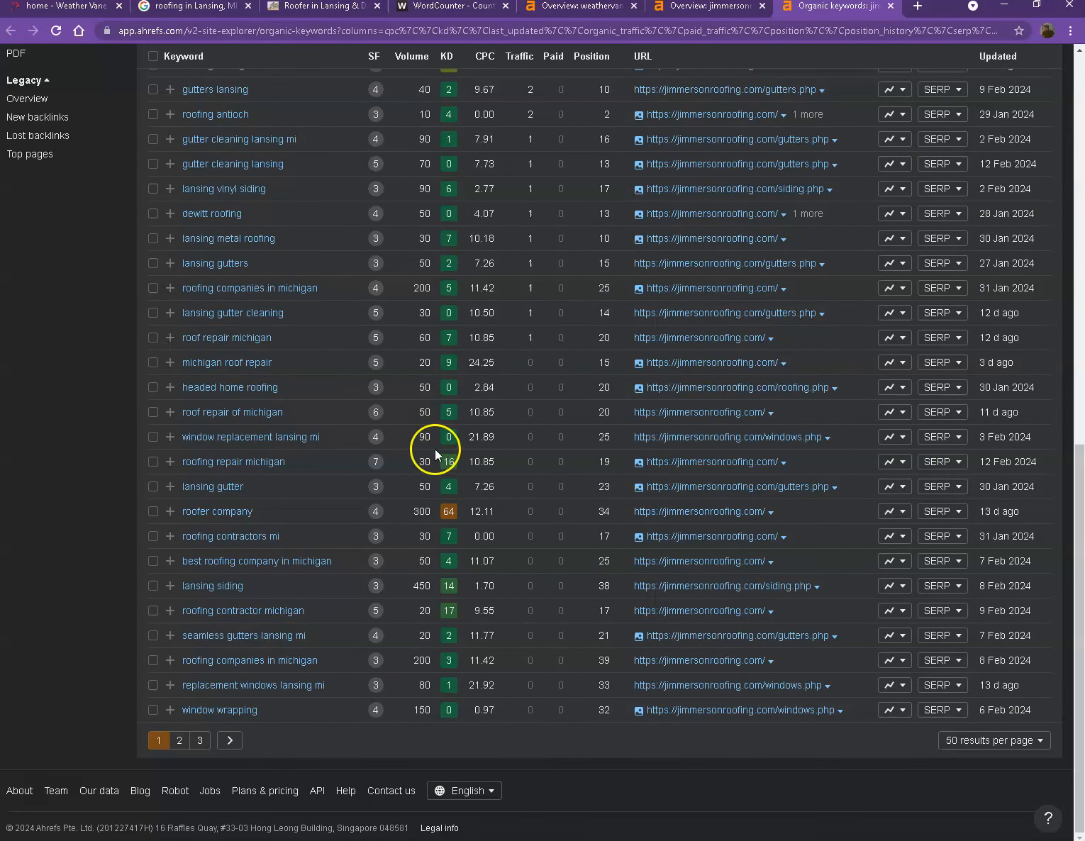
Step: Review the remaining organic keywords of jimmersonroofing.com and return to the highest-traffic entries
{"action": "mouse_move", "coordinate": [373, 441]}
{"action": "scroll", "coordinate": [284, 389], "scroll_direction": "up", "scroll_amount": 8}
{"action": "scroll", "coordinate": [284, 396], "scroll_direction": "up", "scroll_amount": 2}
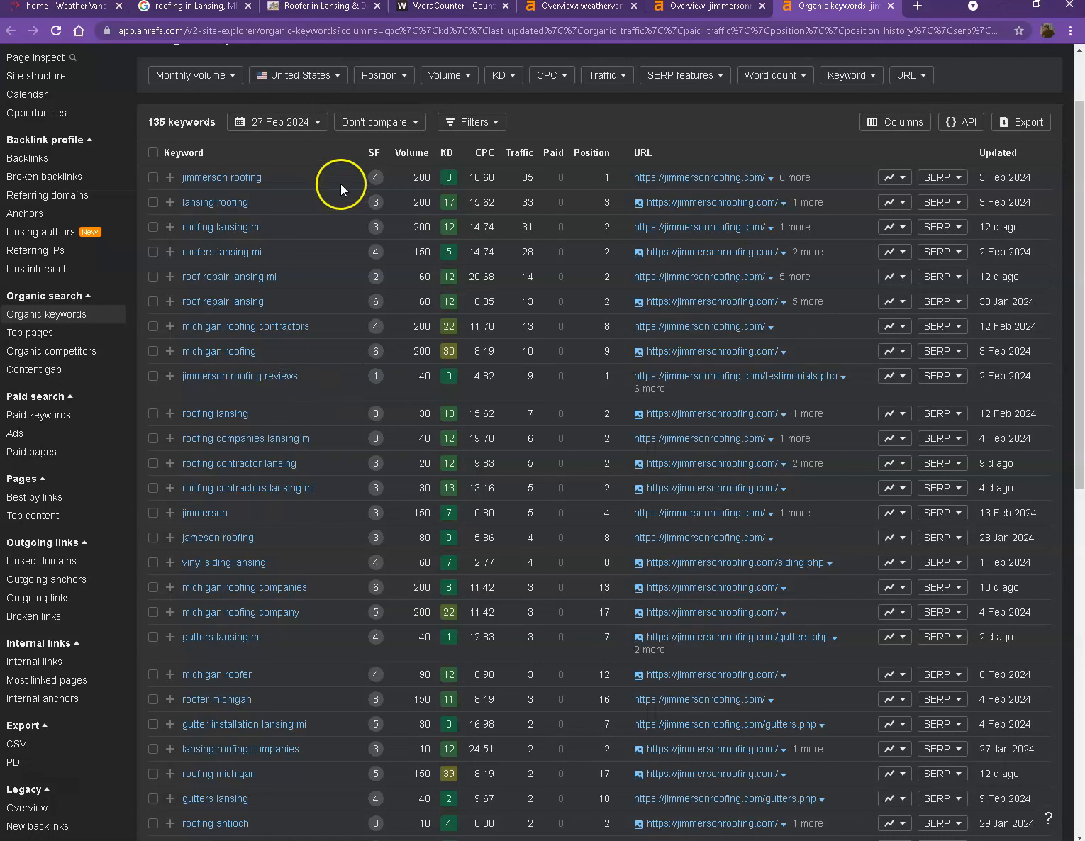
Step: Switch to the Weather Vane Roofing homepage and check the file name of the before-and-after siding photo without saving it
{"action": "left_click", "coordinate": [68, 7]}
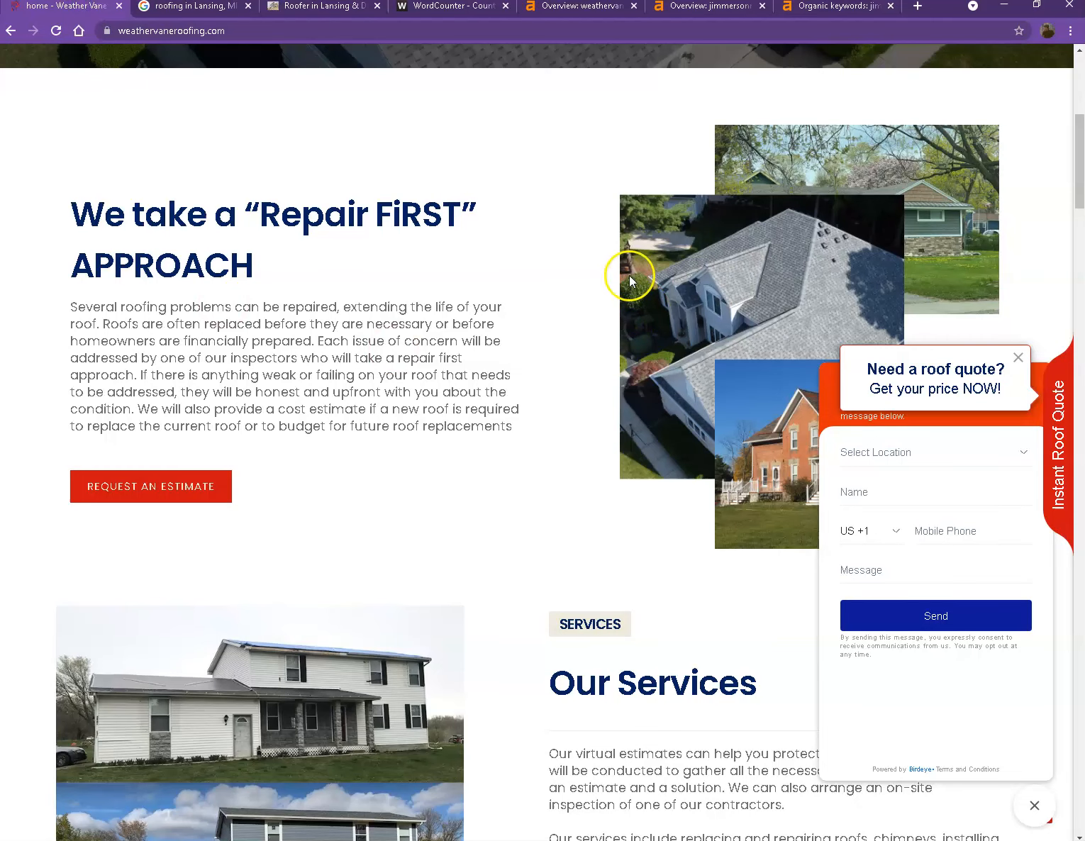
{"action": "scroll", "coordinate": [462, 450], "scroll_direction": "down", "scroll_amount": 3}
{"action": "right_click", "coordinate": [271, 472]}
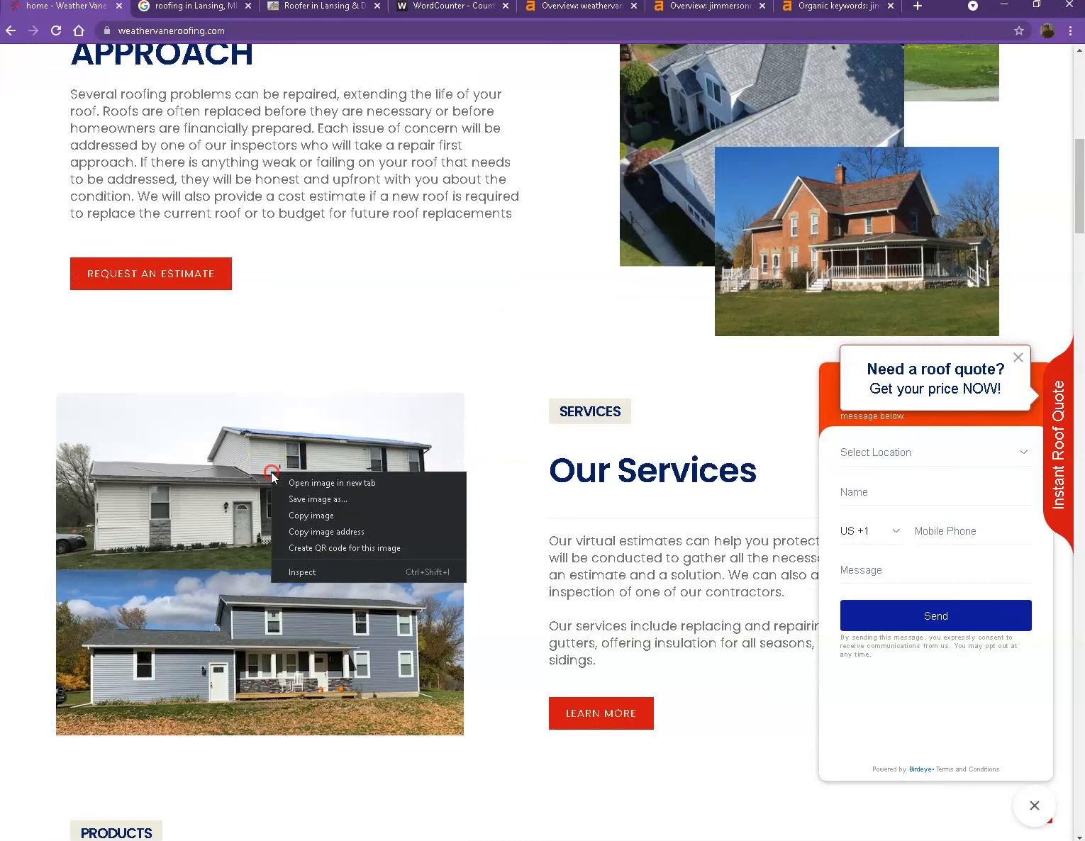
{"action": "left_click", "coordinate": [328, 498]}
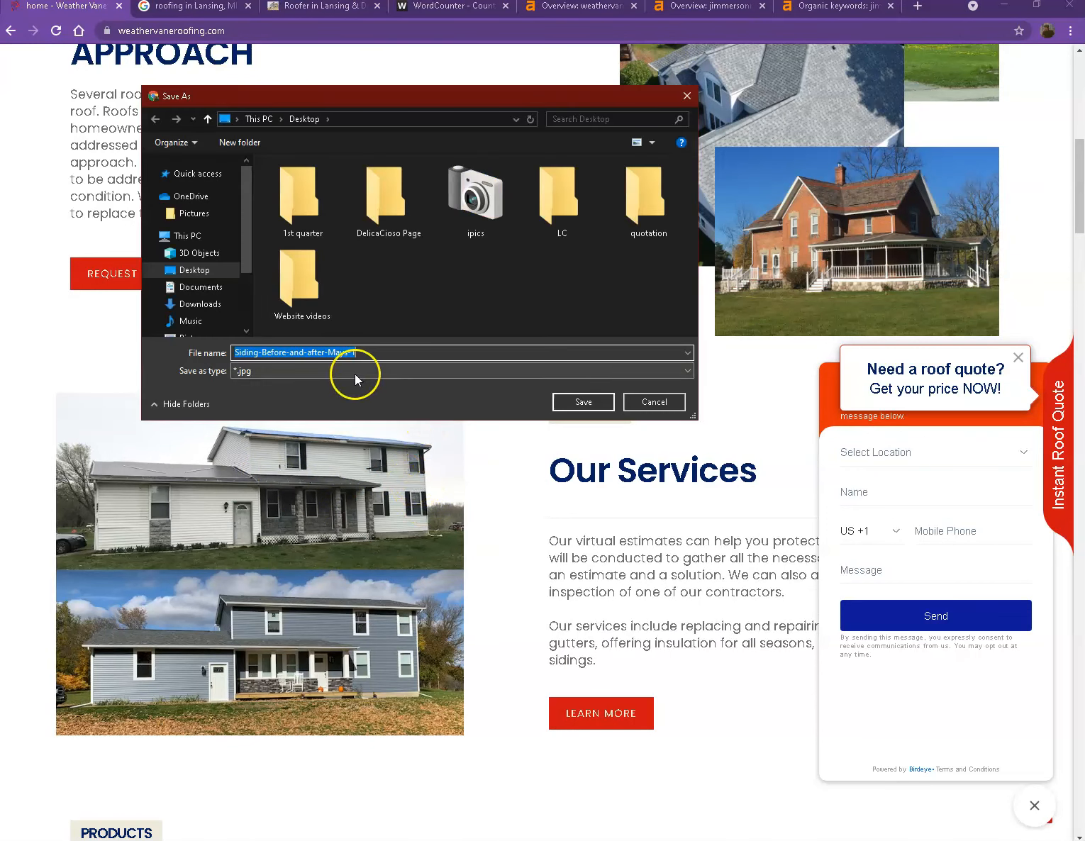
{"action": "left_click", "coordinate": [389, 356]}
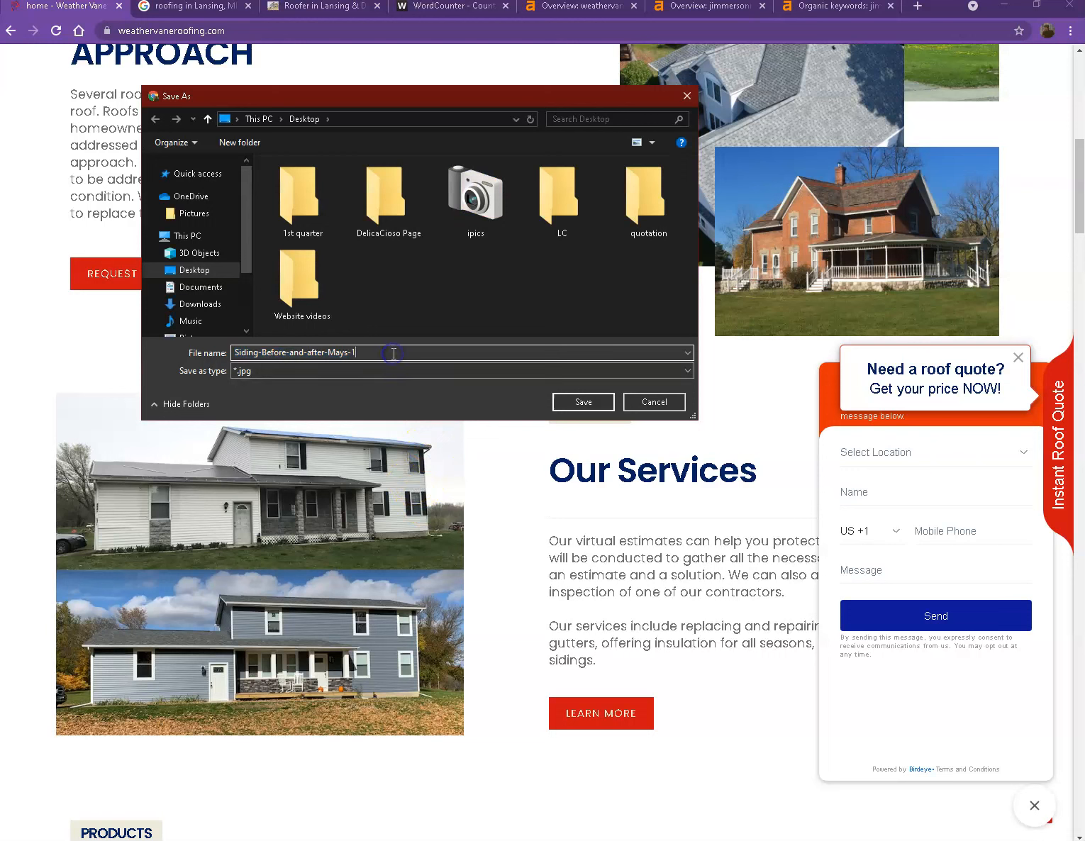
{"action": "left_click_drag", "start_coordinate": [389, 356], "coordinate": [224, 354]}
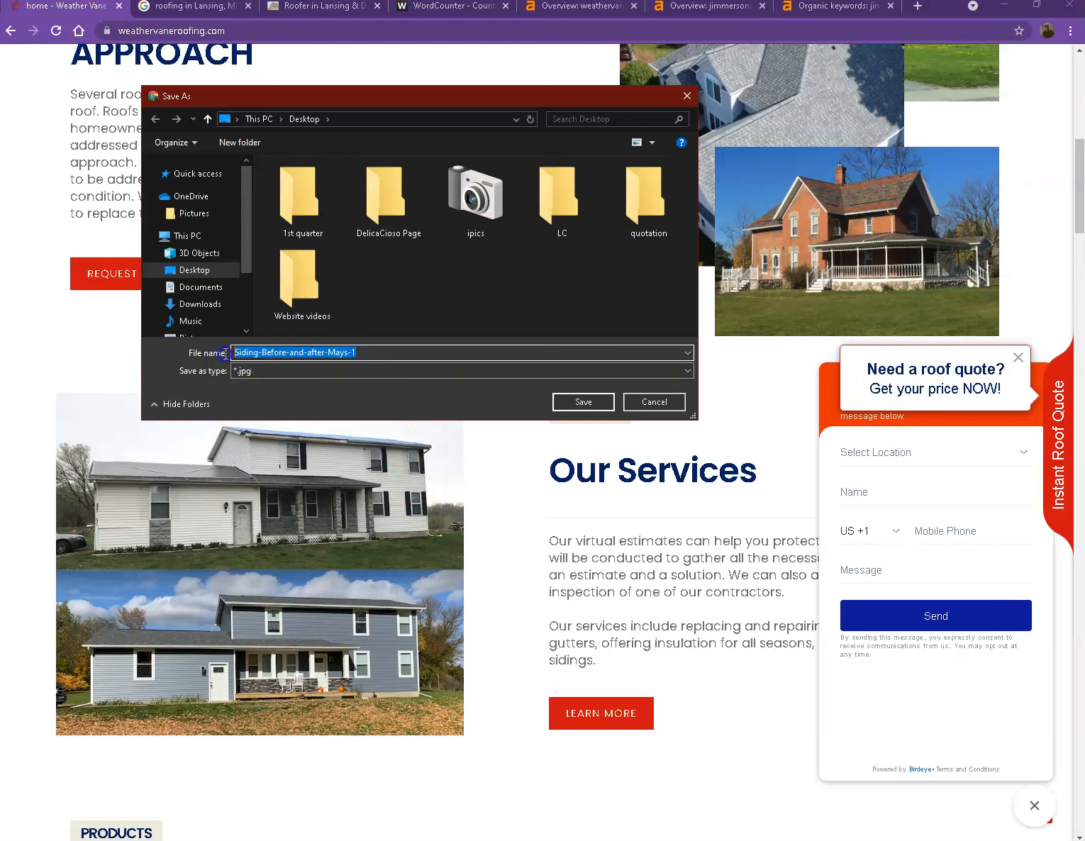
{"action": "left_click", "coordinate": [675, 401]}
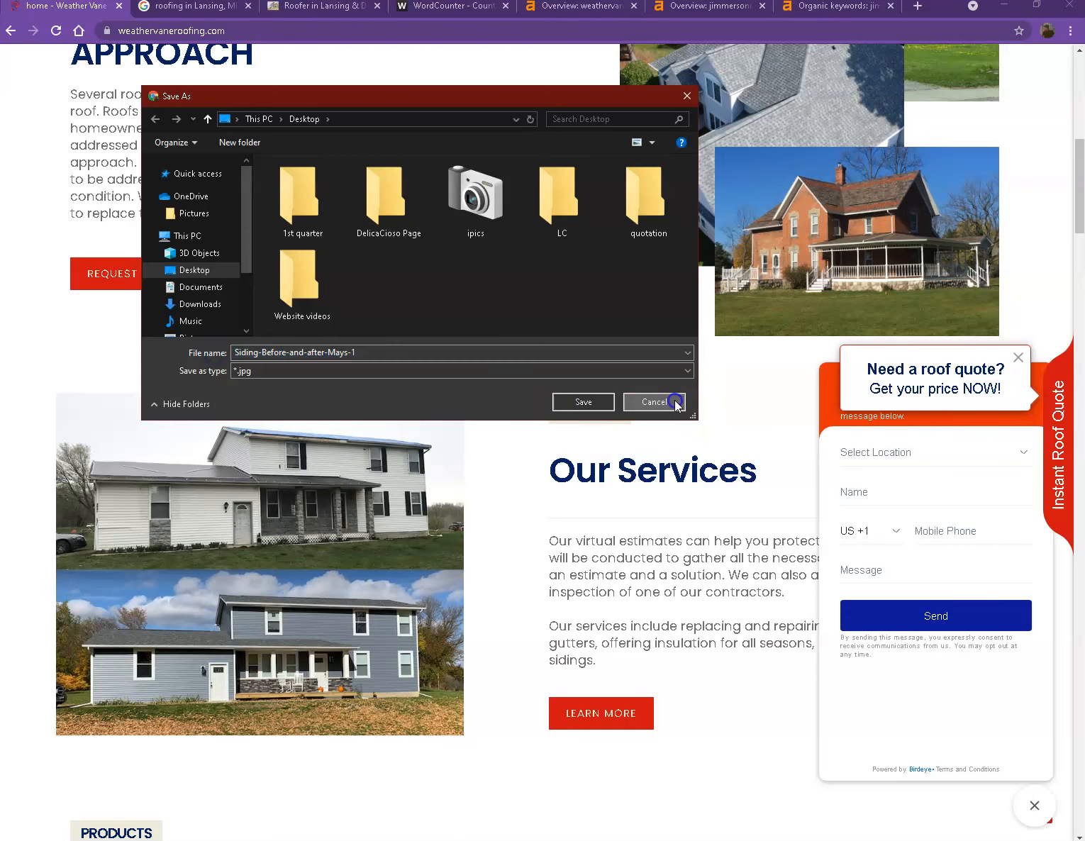
Step: Check the file name of the house photo collage beside the "Repair First" section without saving it
{"action": "scroll", "coordinate": [524, 351], "scroll_direction": "down", "scroll_amount": 1}
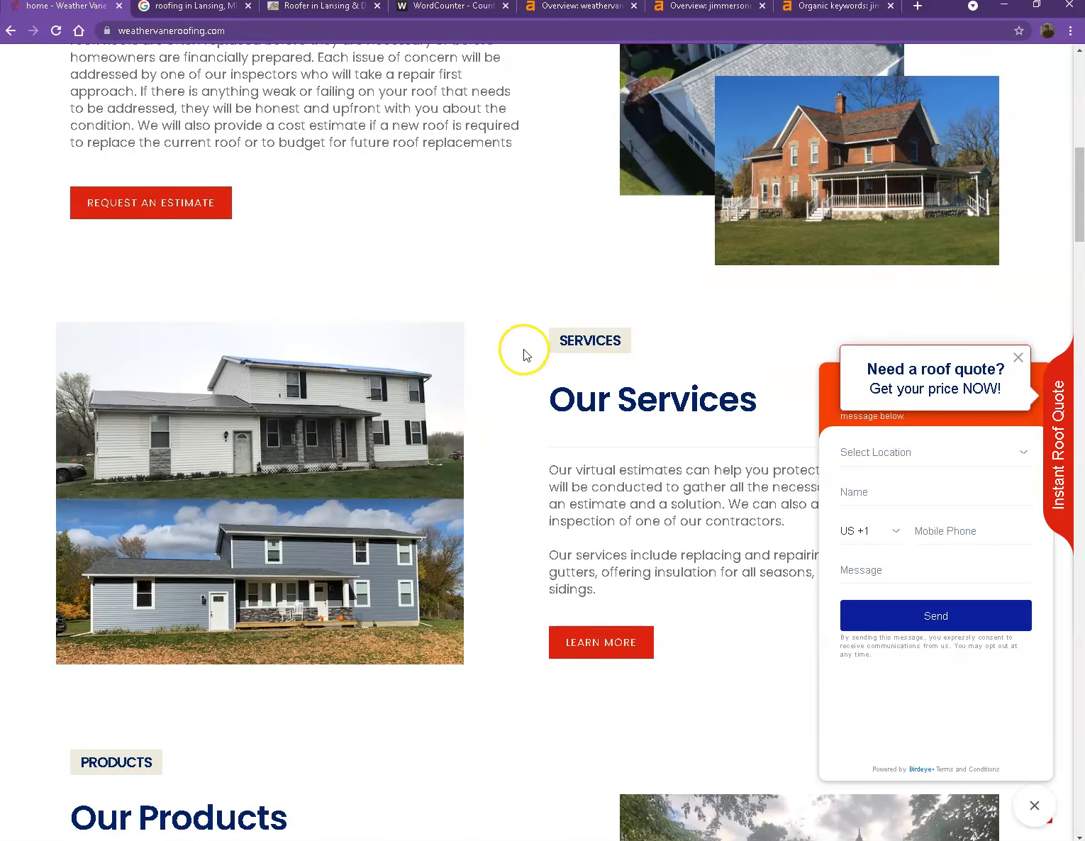
{"action": "right_click", "coordinate": [808, 125]}
{"action": "left_click", "coordinate": [839, 154]}
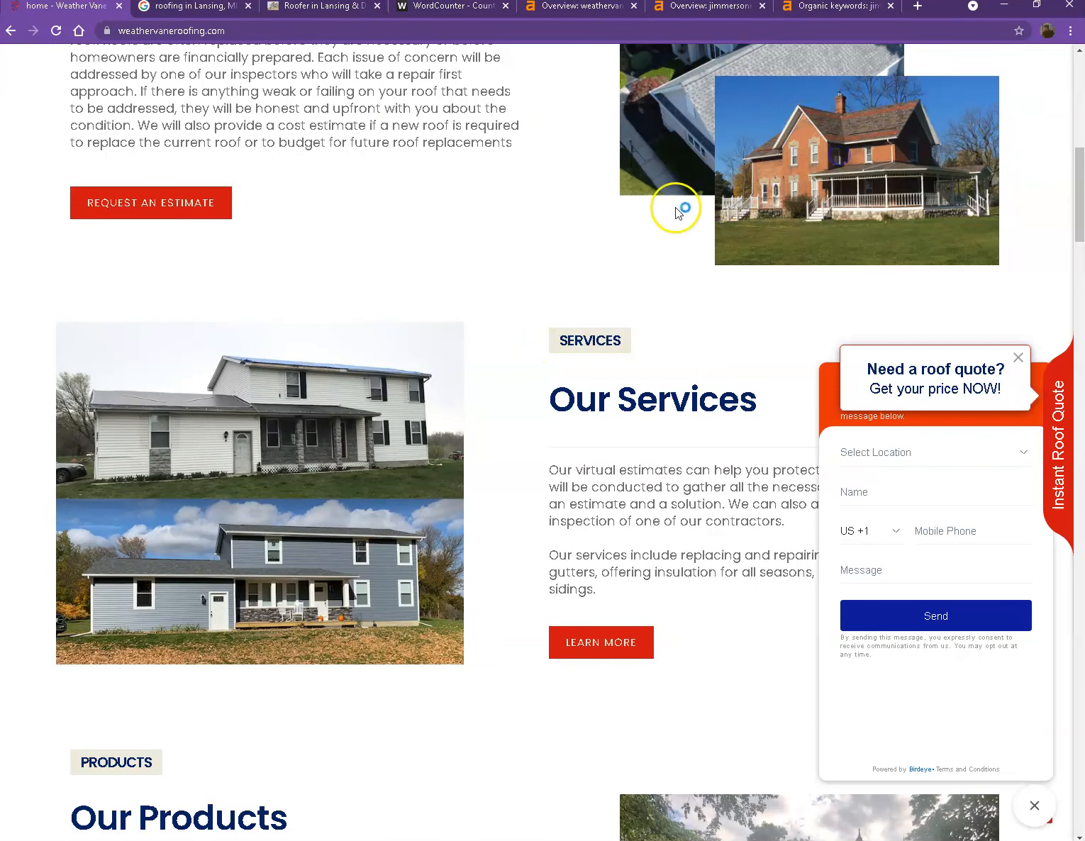
{"action": "scroll", "coordinate": [605, 354], "scroll_direction": "up", "scroll_amount": 2}
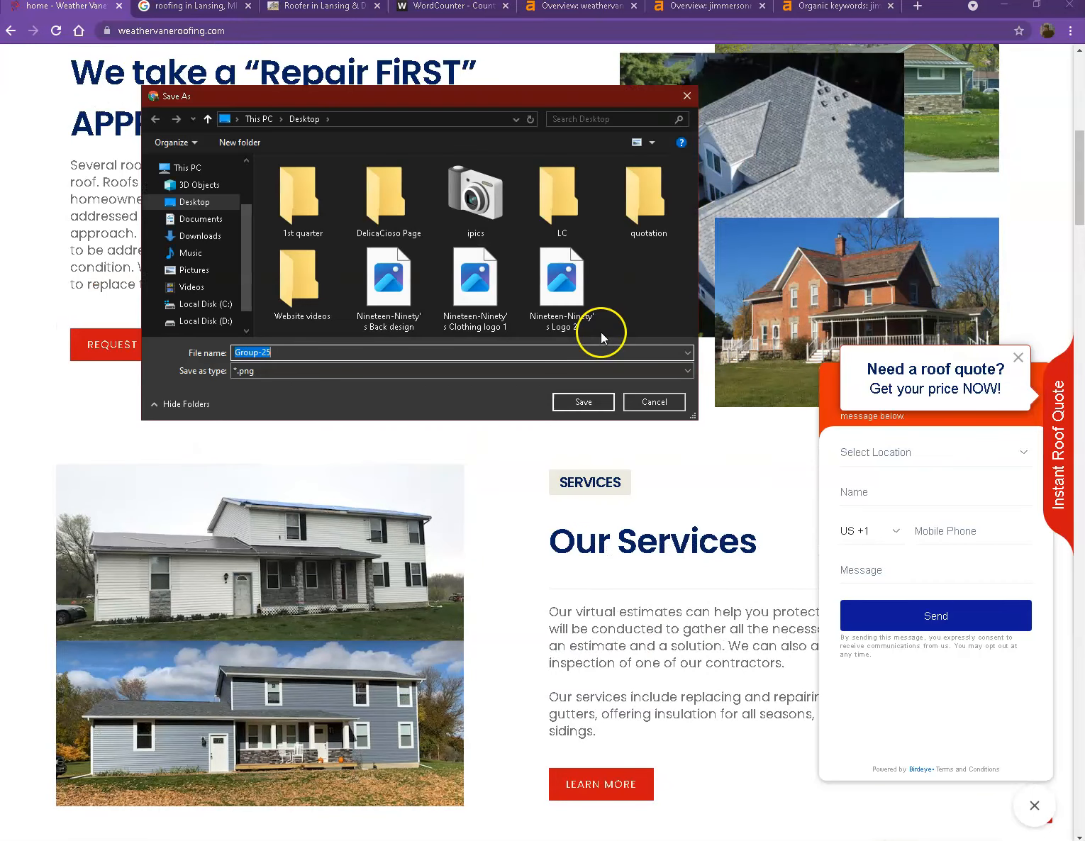
{"action": "left_click", "coordinate": [651, 402]}
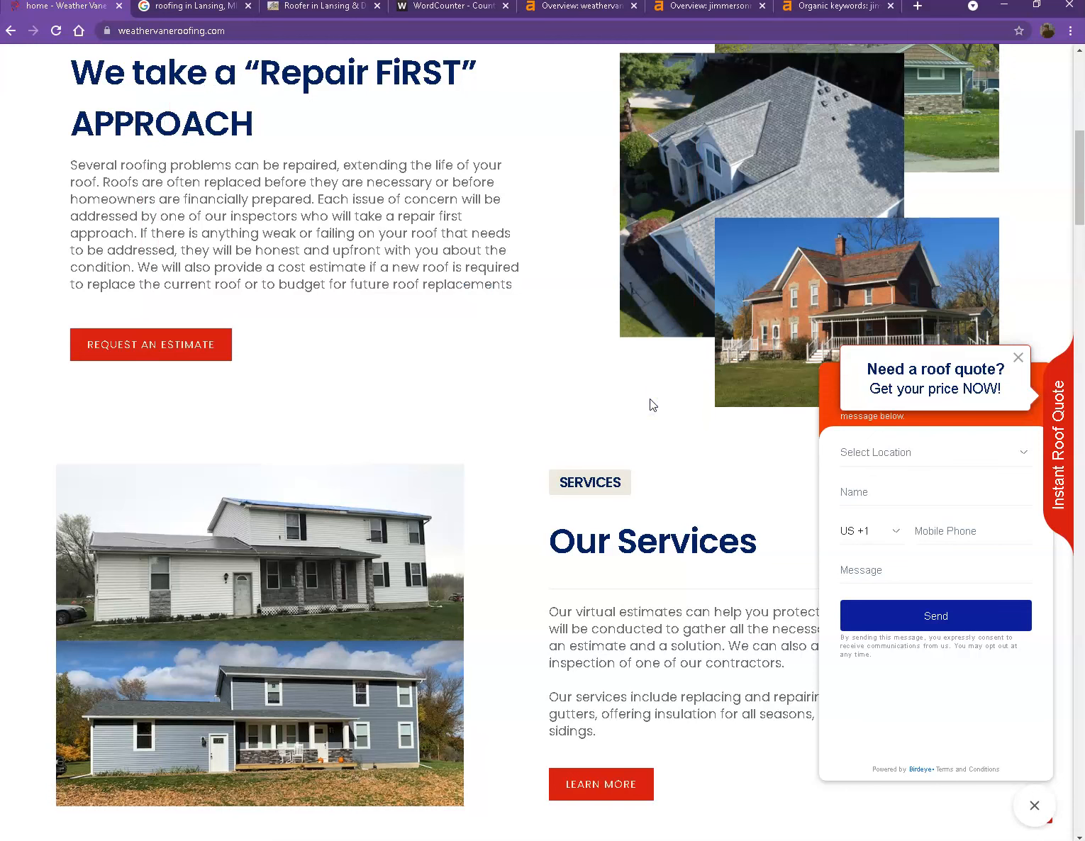
Step: Examine the Weather Vane Roofing homepage's products section, hero headline and "Repair First" text for content and headings
{"action": "scroll", "coordinate": [477, 412], "scroll_direction": "down", "scroll_amount": 7}
{"action": "scroll", "coordinate": [476, 412], "scroll_direction": "down", "scroll_amount": 5}
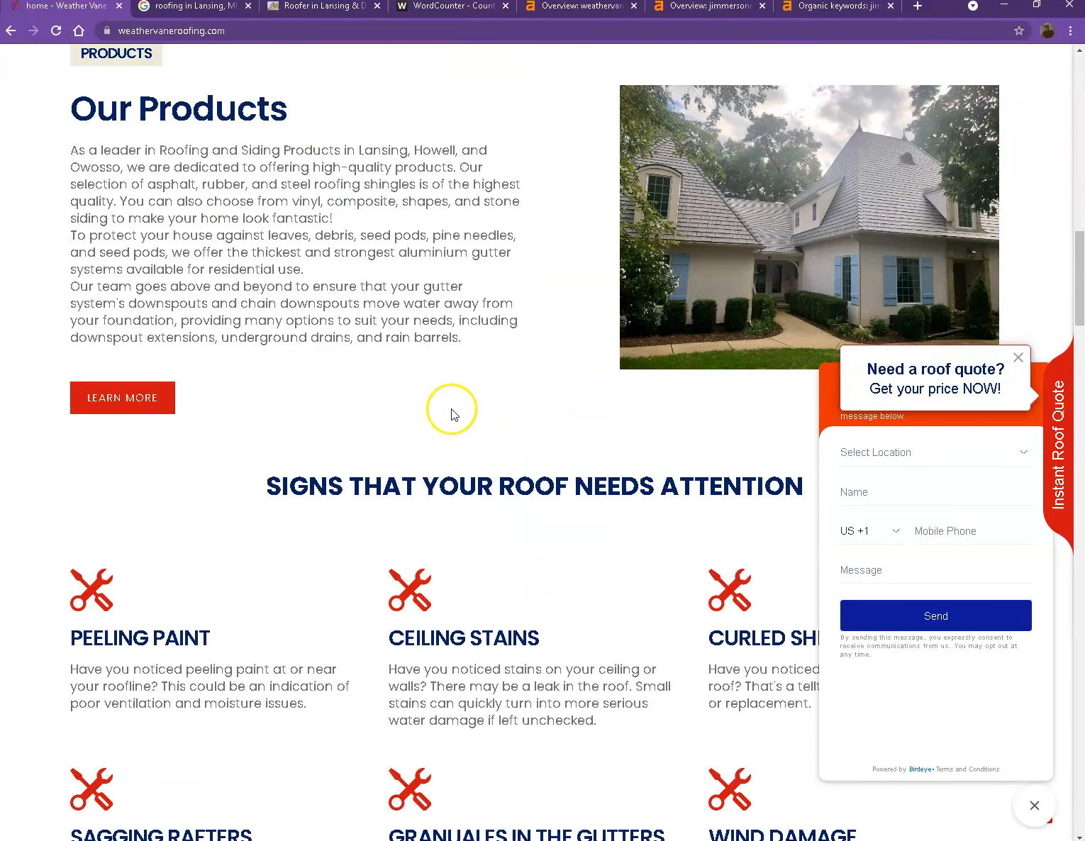
{"action": "scroll", "coordinate": [439, 415], "scroll_direction": "up", "scroll_amount": 5}
{"action": "scroll", "coordinate": [426, 421], "scroll_direction": "up", "scroll_amount": 15}
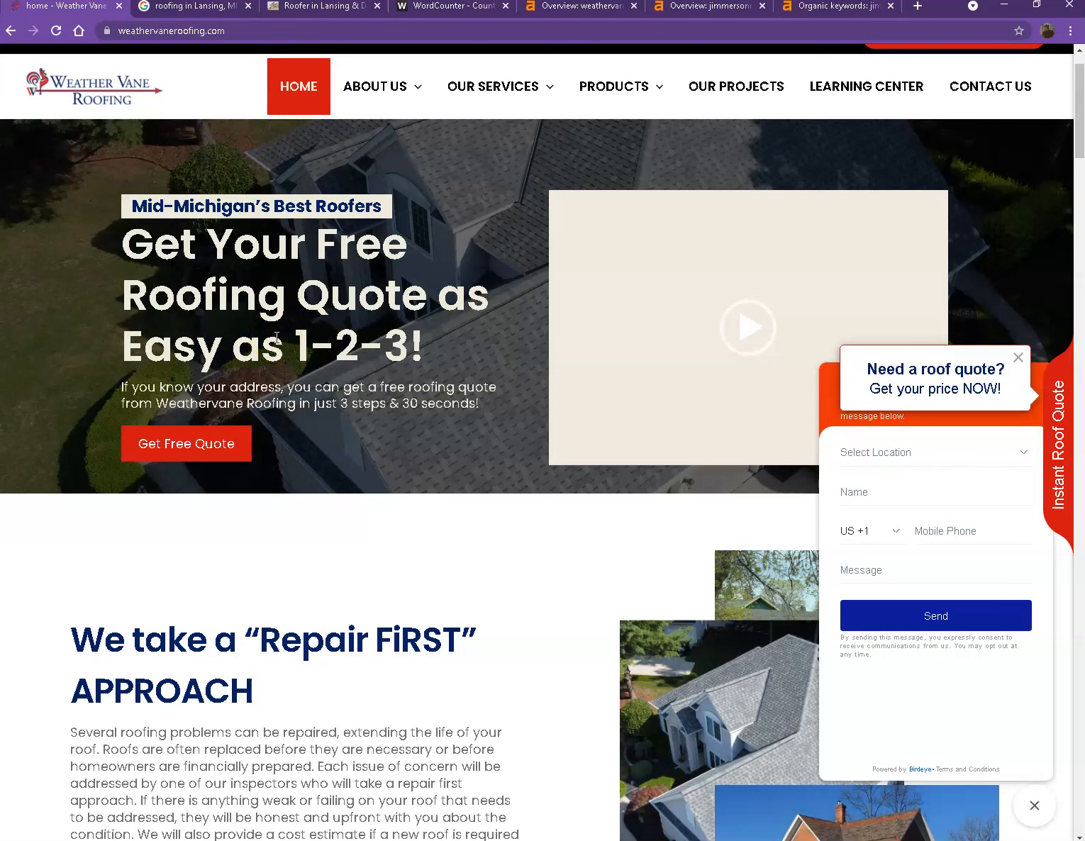
{"action": "left_click", "coordinate": [300, 342]}
{"action": "left_click", "coordinate": [356, 332]}
{"action": "scroll", "coordinate": [425, 507], "scroll_direction": "down", "scroll_amount": 6}
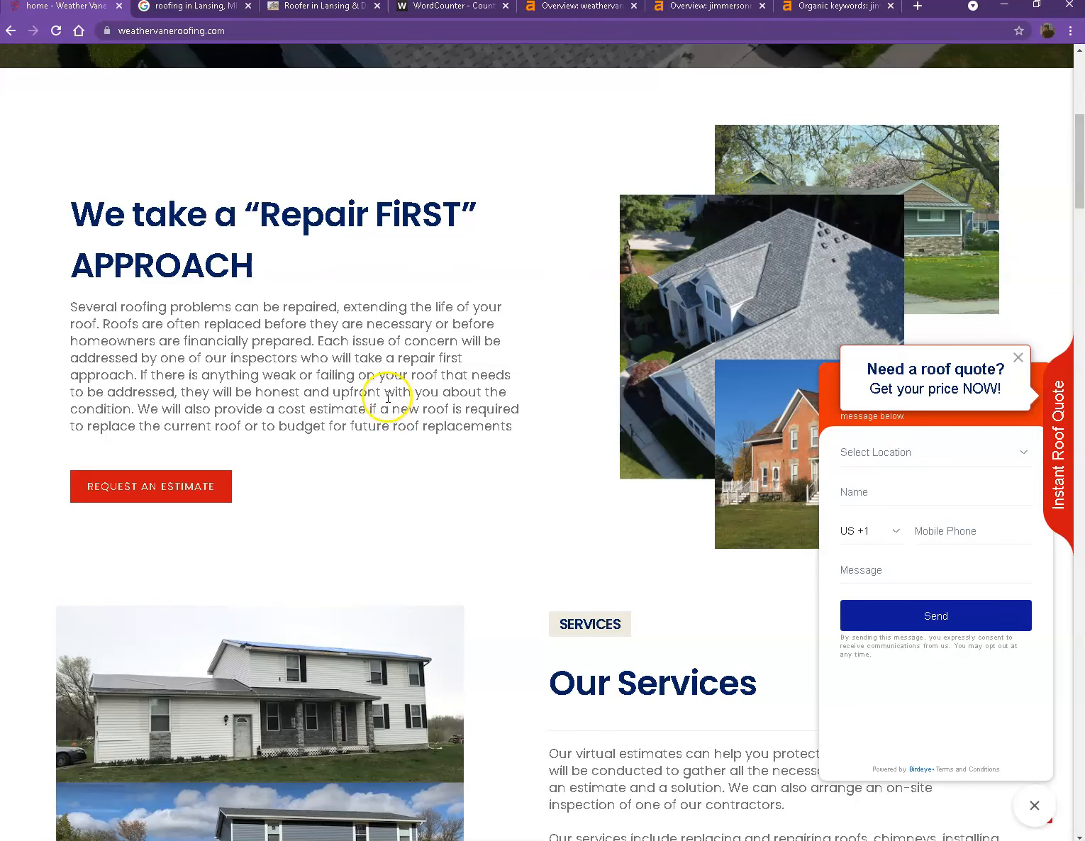
{"action": "scroll", "coordinate": [387, 397], "scroll_direction": "up", "scroll_amount": 3}
{"action": "scroll", "coordinate": [383, 415], "scroll_direction": "up", "scroll_amount": 4}
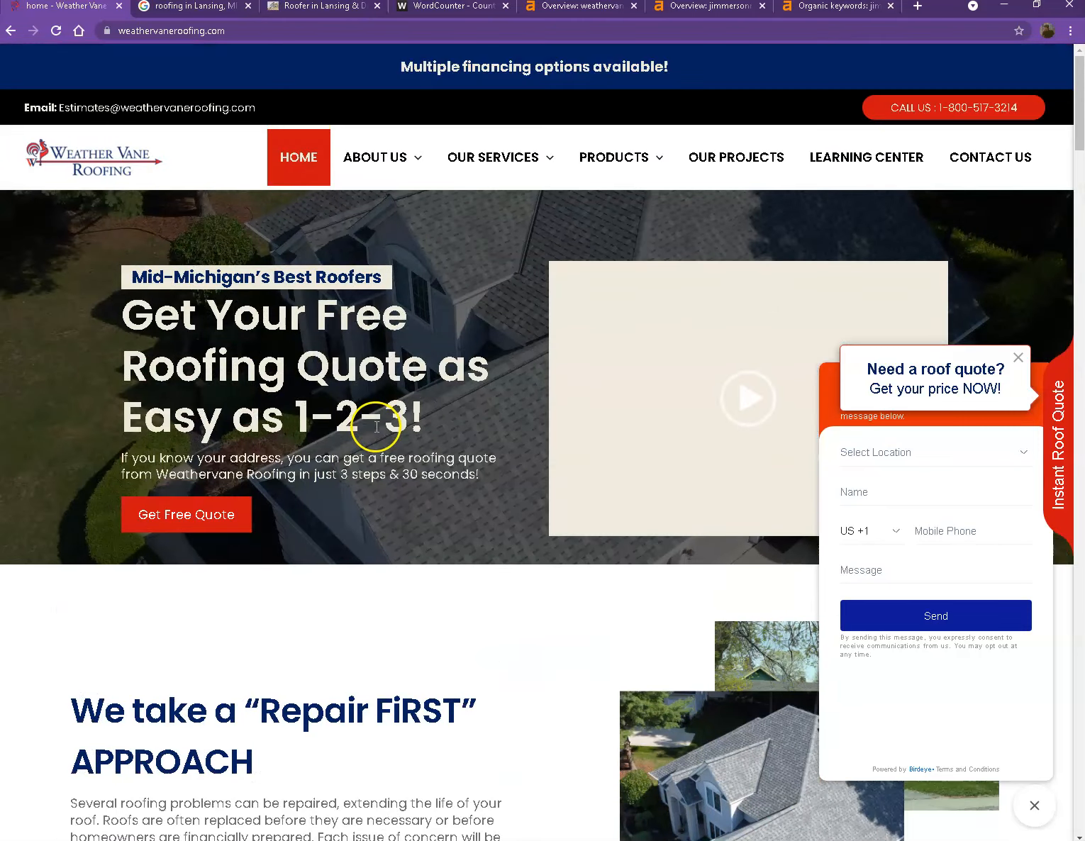
Step: Look over the Google results for "roofing in Lansing, MI" and return to the Weather Vane Roofing homepage
{"action": "left_click", "coordinate": [197, 10]}
{"action": "scroll", "coordinate": [187, 210], "scroll_direction": "up", "scroll_amount": 5}
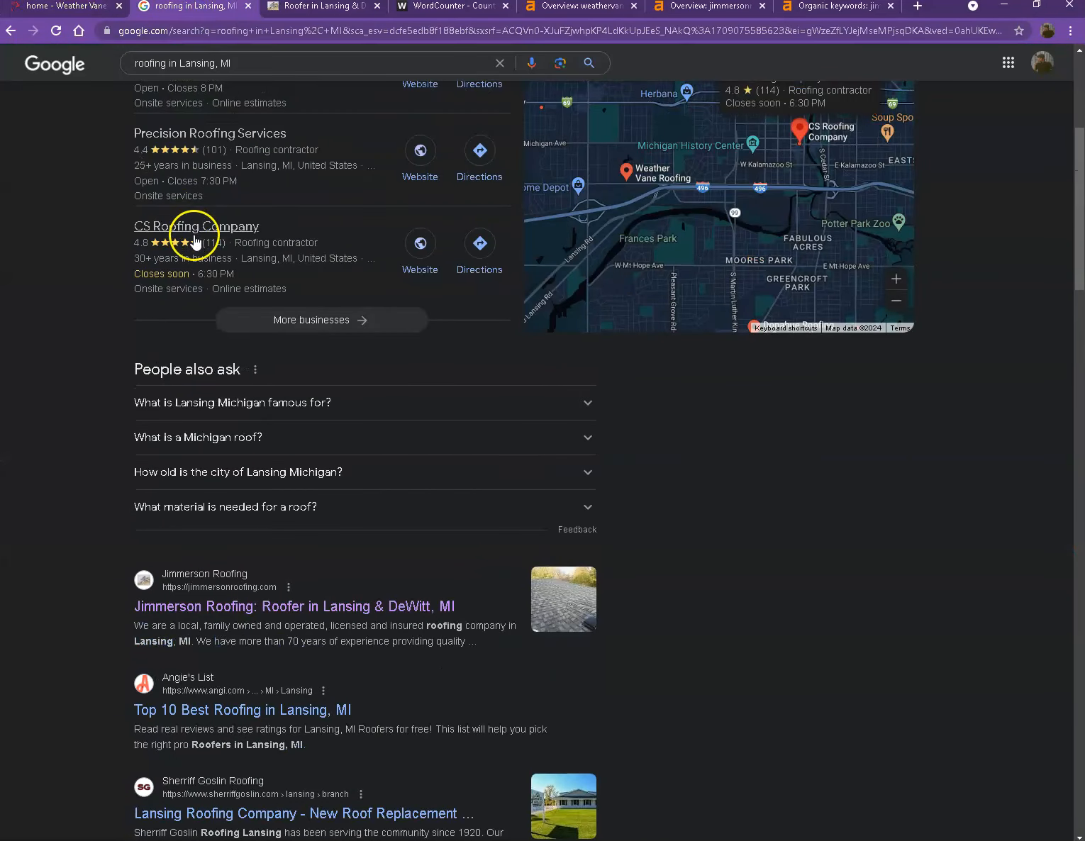
{"action": "left_click", "coordinate": [81, 9]}
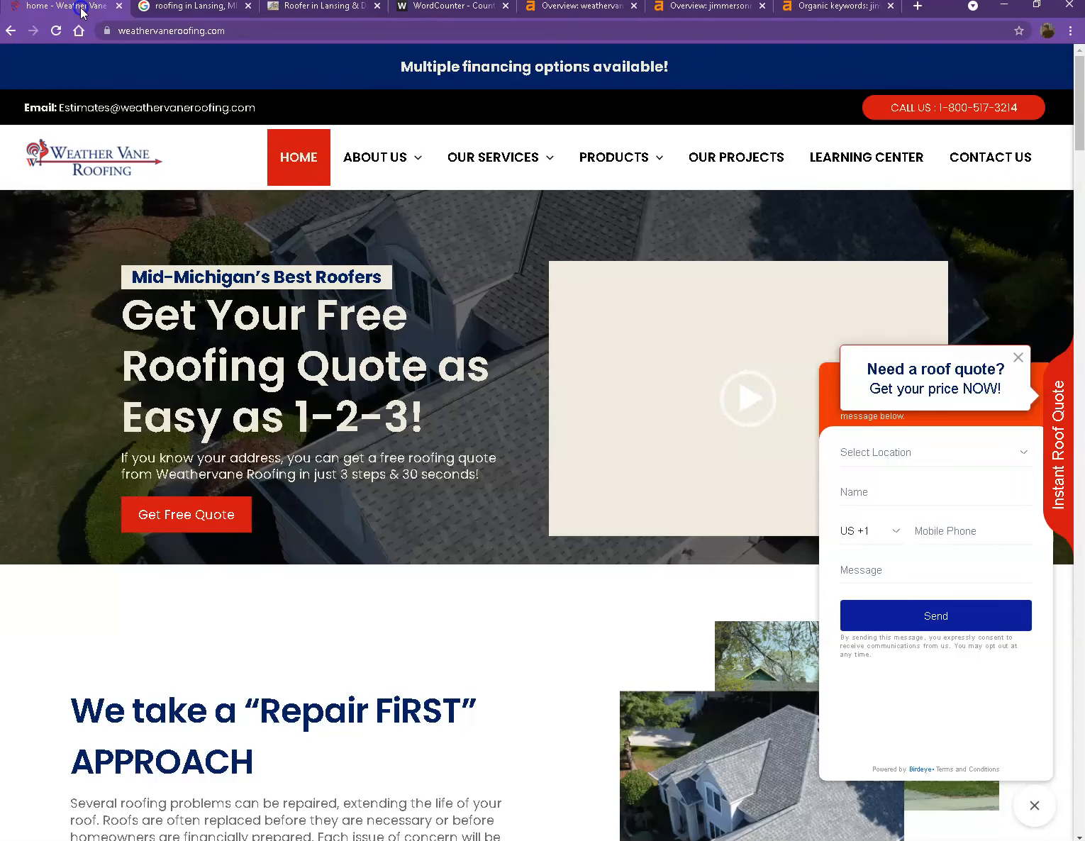